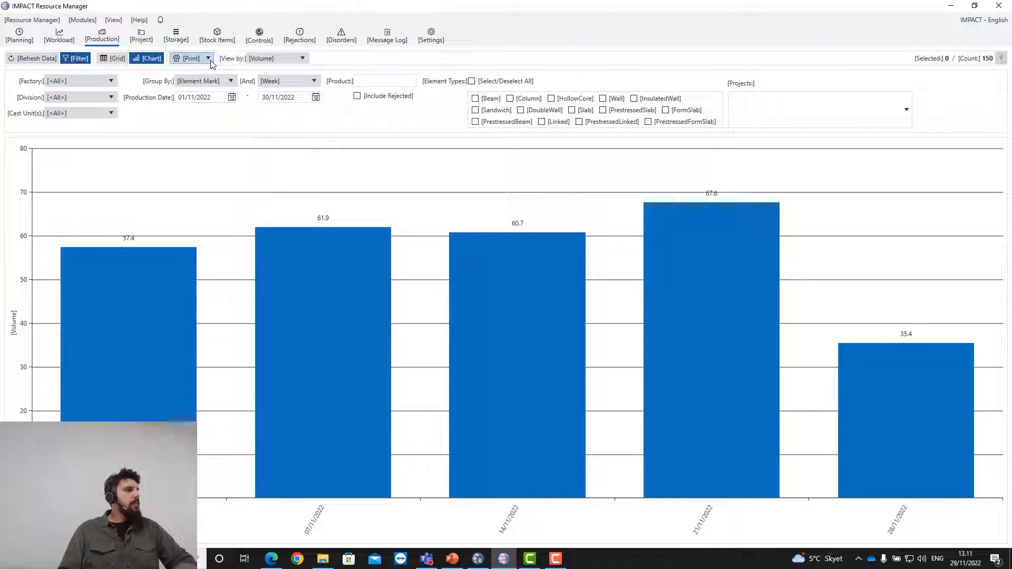
# - Set the production chart to be viewed by Element Count
pyautogui.click(208, 59)
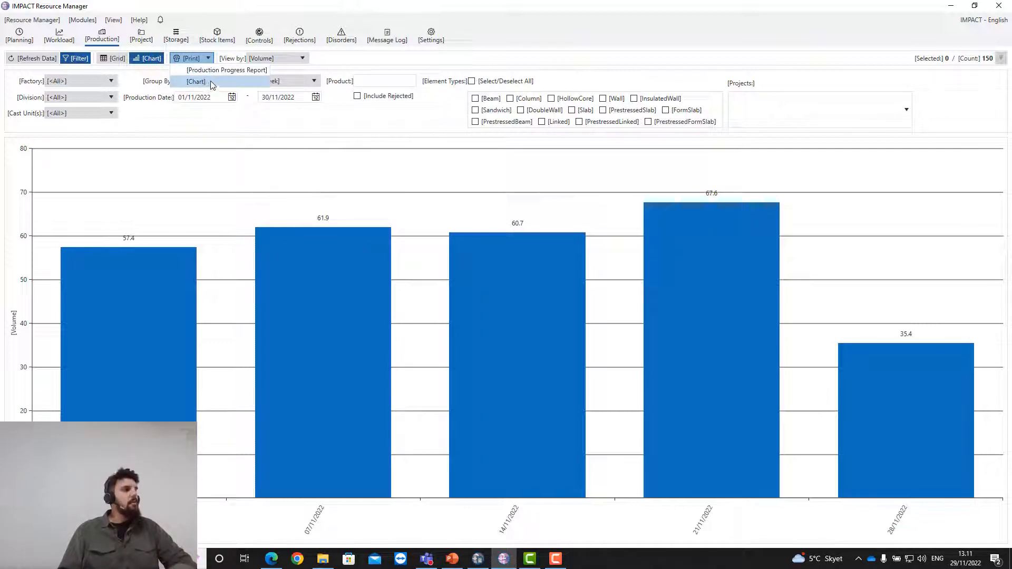
pyautogui.click(218, 135)
pyautogui.click(279, 58)
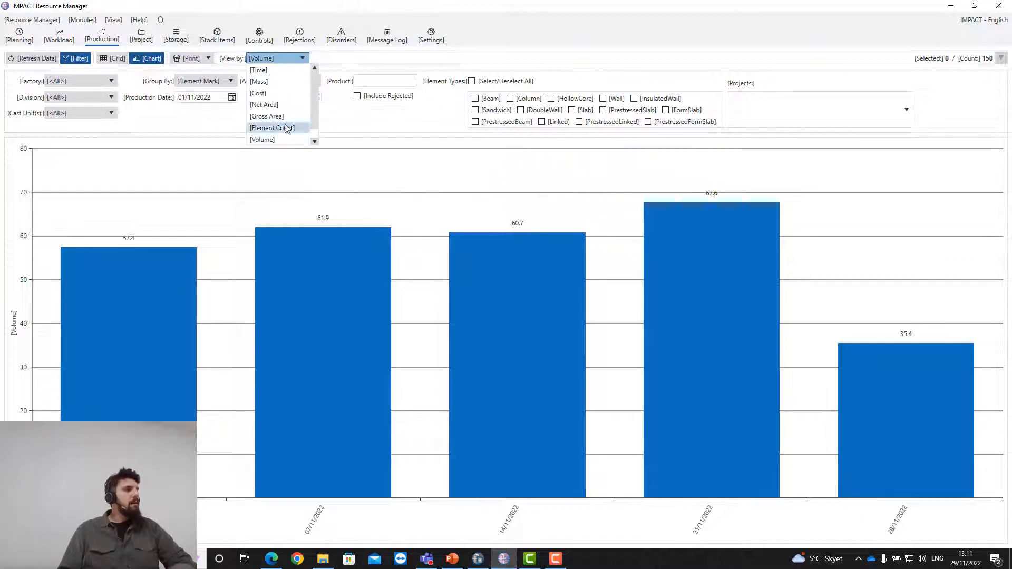
pyautogui.click(289, 129)
# - Show the production data as a grid and look through the listed element rows
pyautogui.click(114, 58)
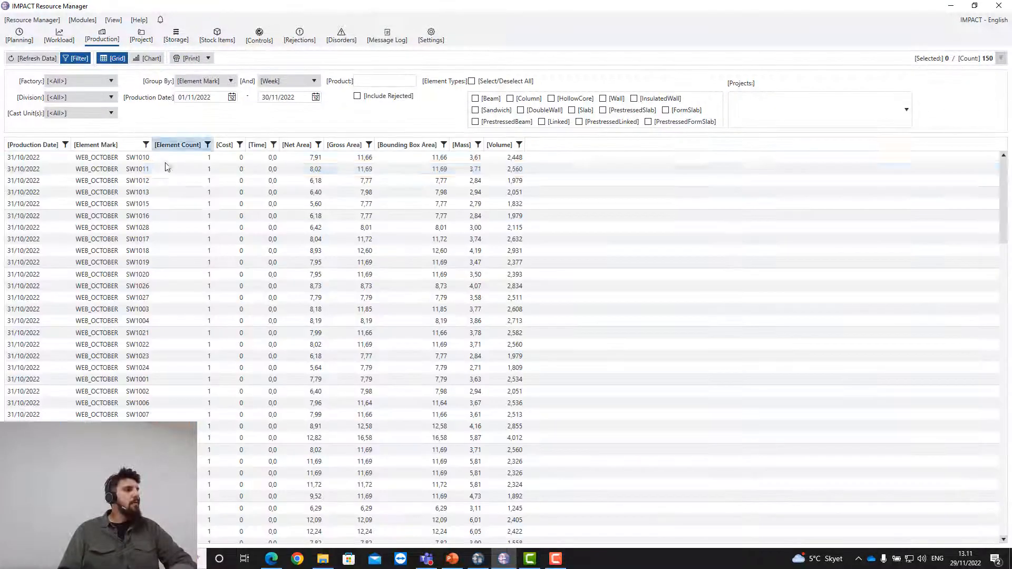
pyautogui.scroll(-5, 202, 232)
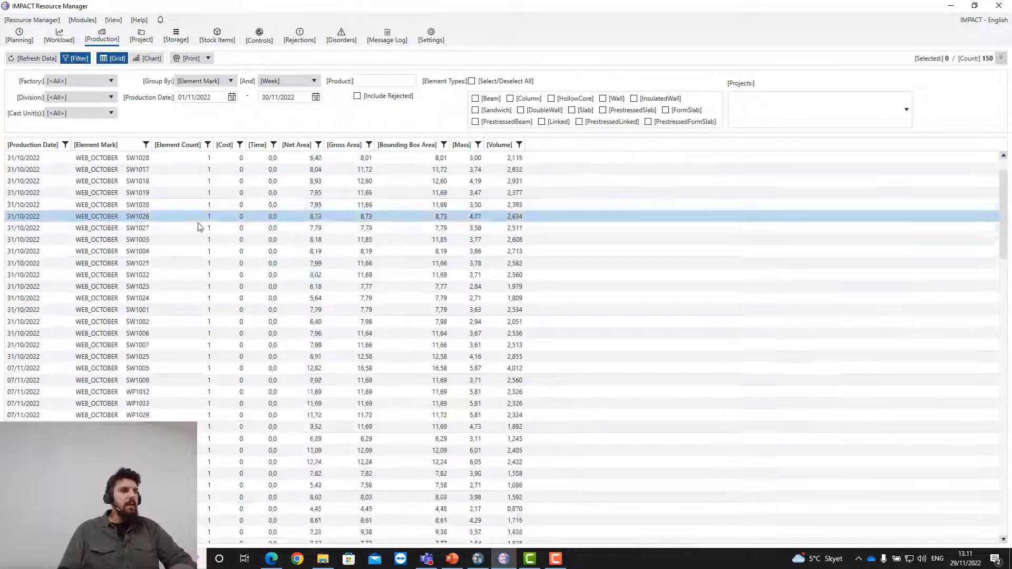
pyautogui.scroll(5, 205, 259)
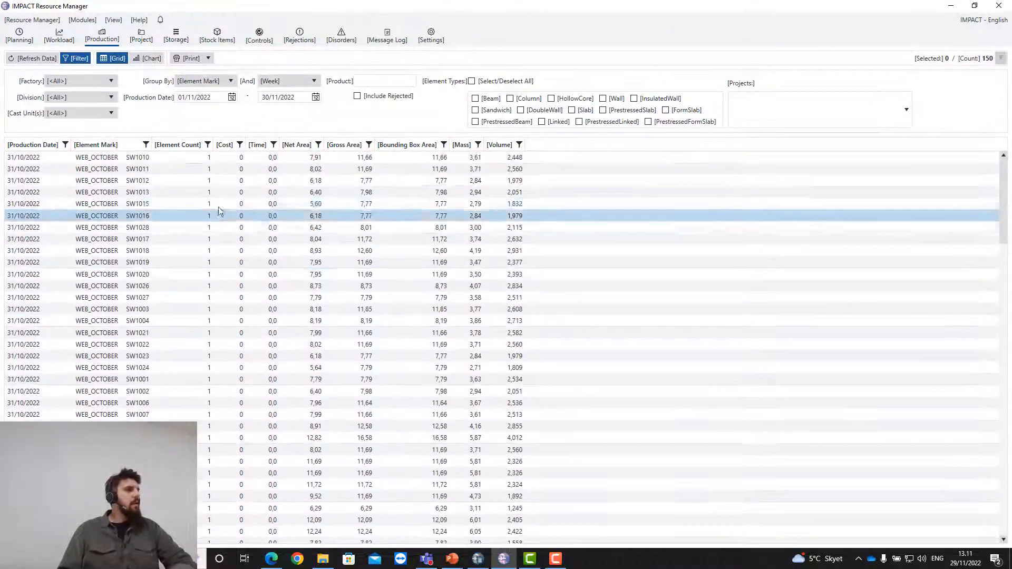
# - Try to print the Production Progress Report from the production grid
pyautogui.click(203, 62)
pyautogui.click(222, 70)
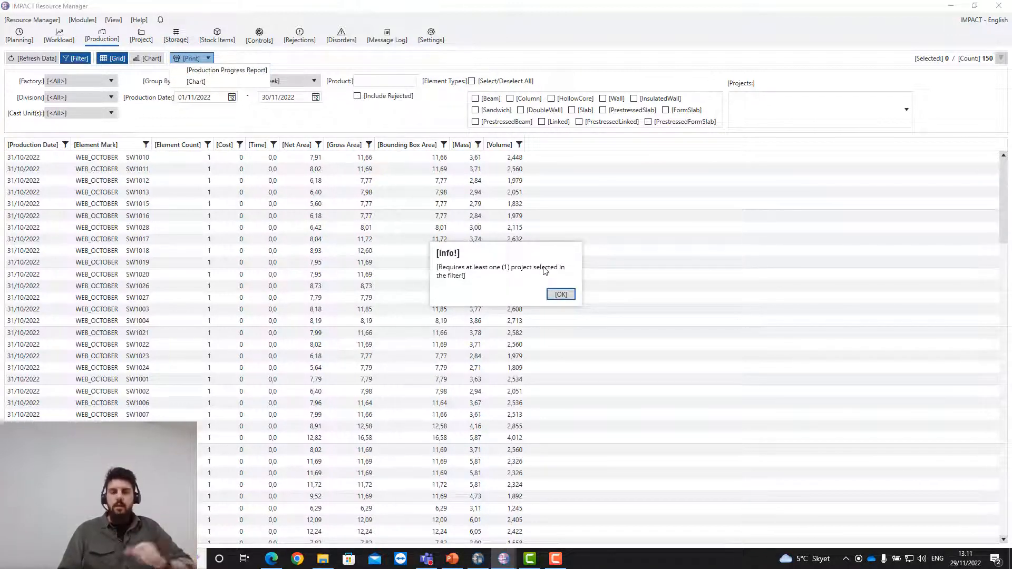
pyautogui.click(560, 296)
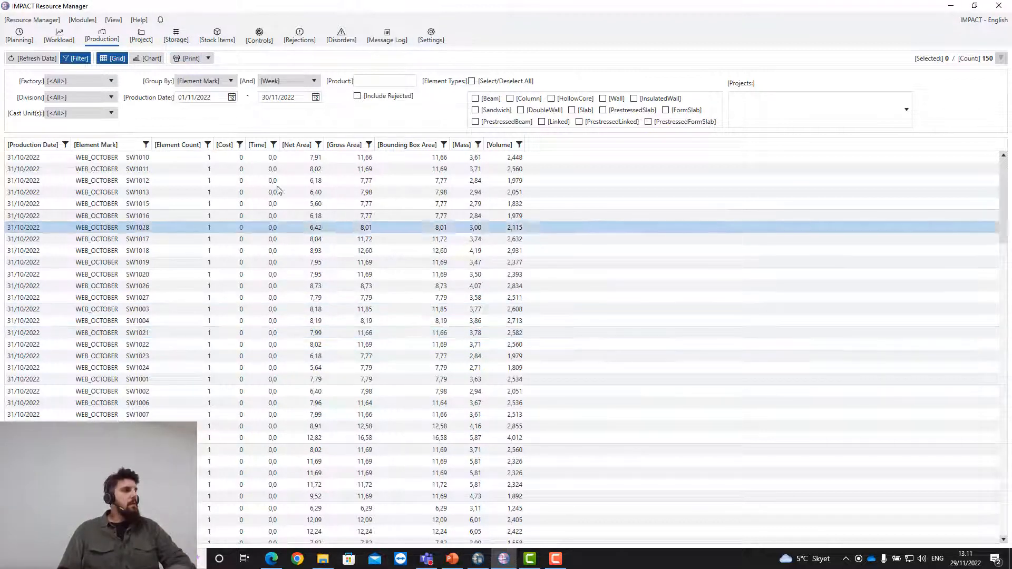
# - List the produced elements planned for production from 01/11/2022 to 30/11/2022 in Planning, and enlarge the element list
pyautogui.click(20, 40)
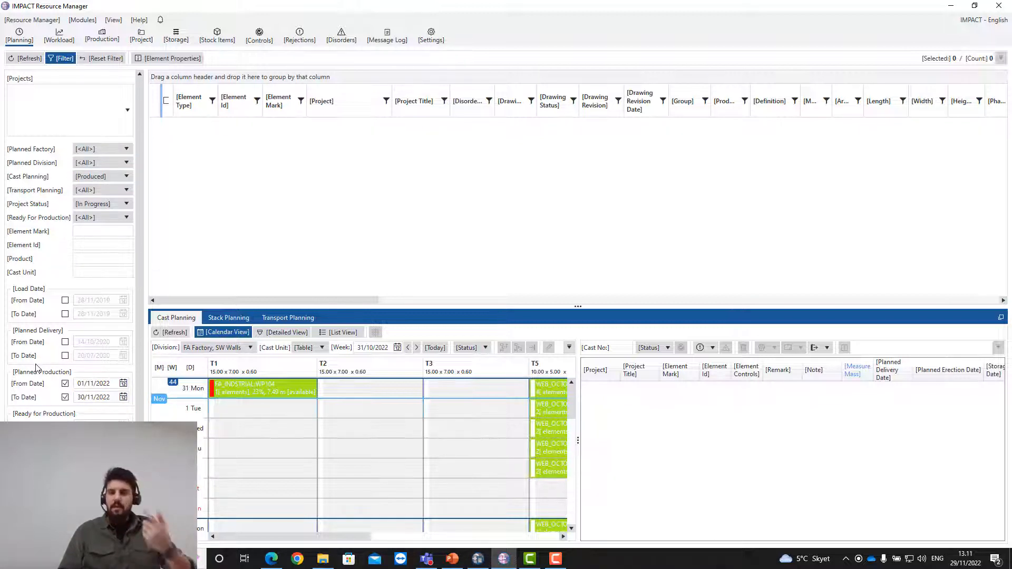
pyautogui.click(66, 384)
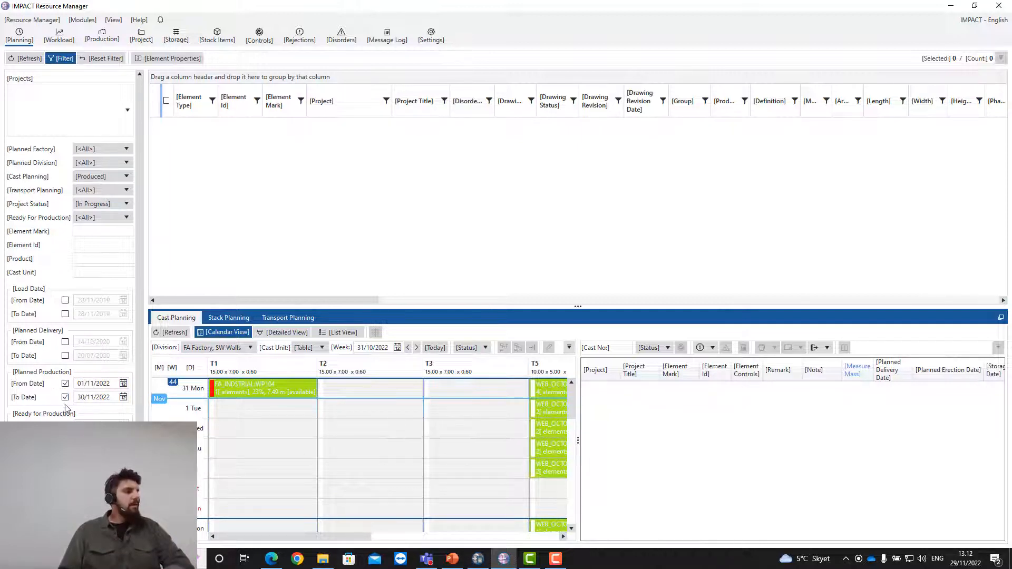
pyautogui.click(33, 62)
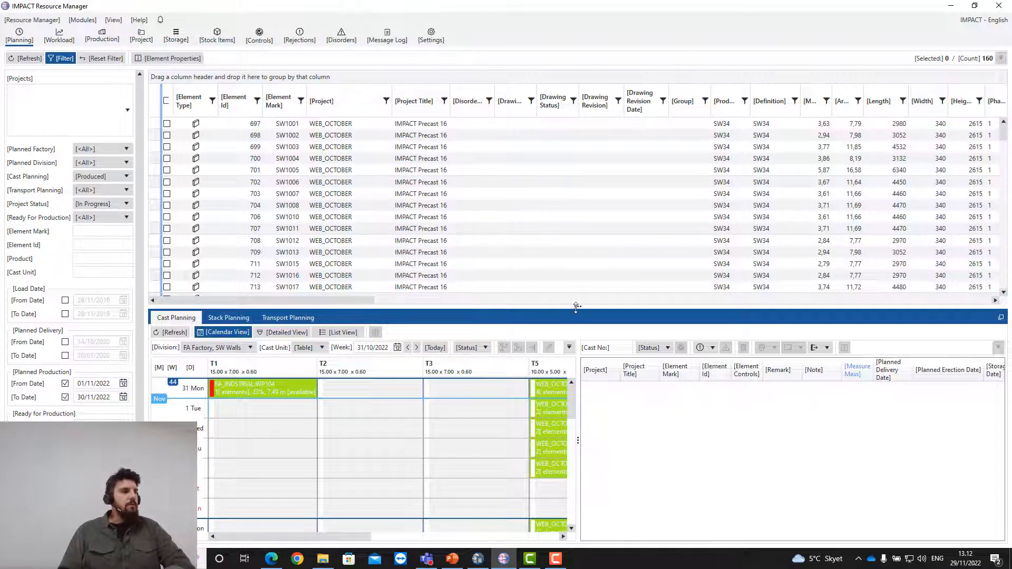
pyautogui.moveTo(576, 307); pyautogui.dragTo(577, 386)
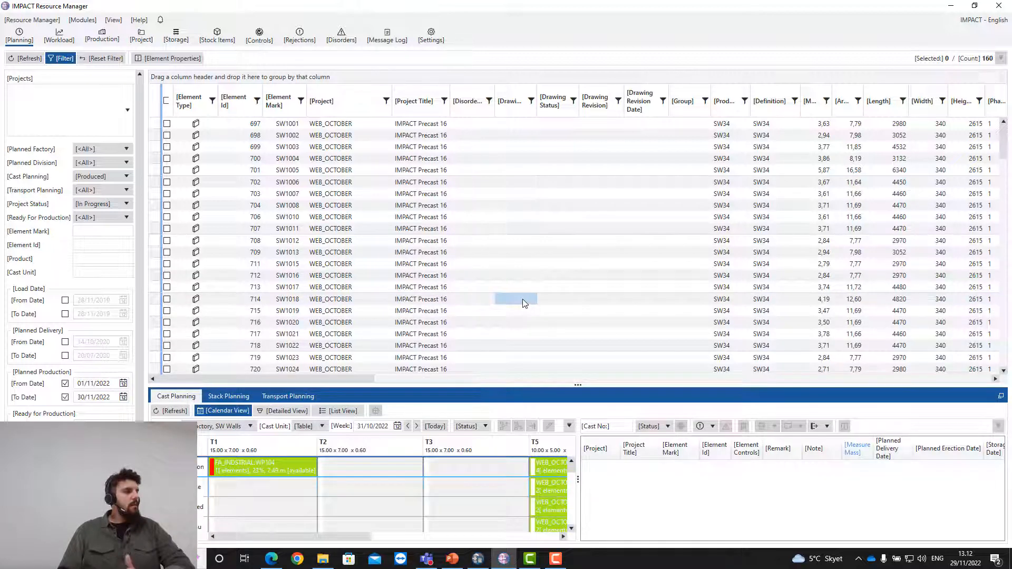
# - Select all listed elements and print a detailed element report using the Detailed Element_totw report template
pyautogui.click(291, 264)
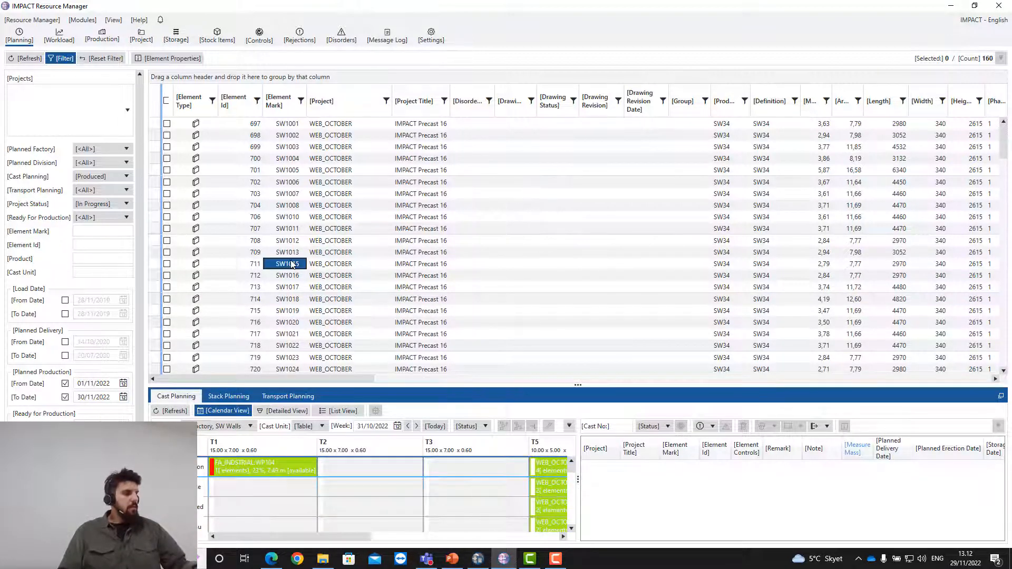
pyautogui.hotkey('ctrl', 'a')
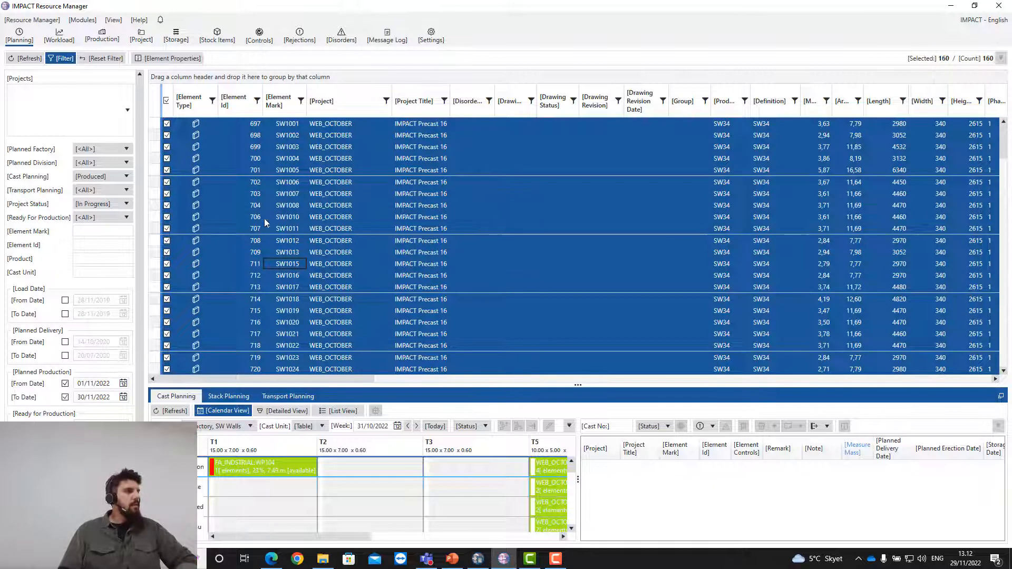
pyautogui.rightClick(437, 232)
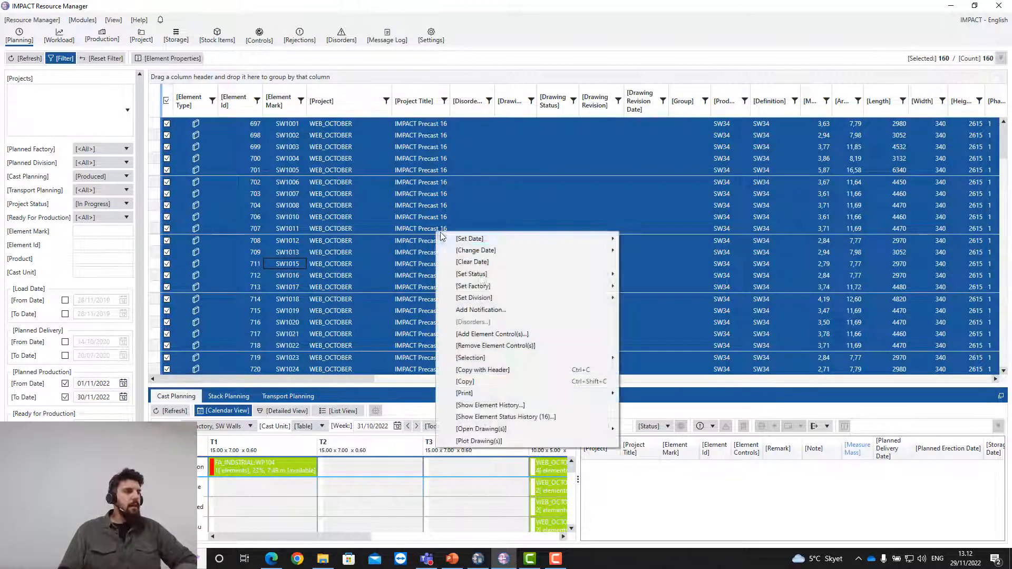
pyautogui.moveTo(566, 394)
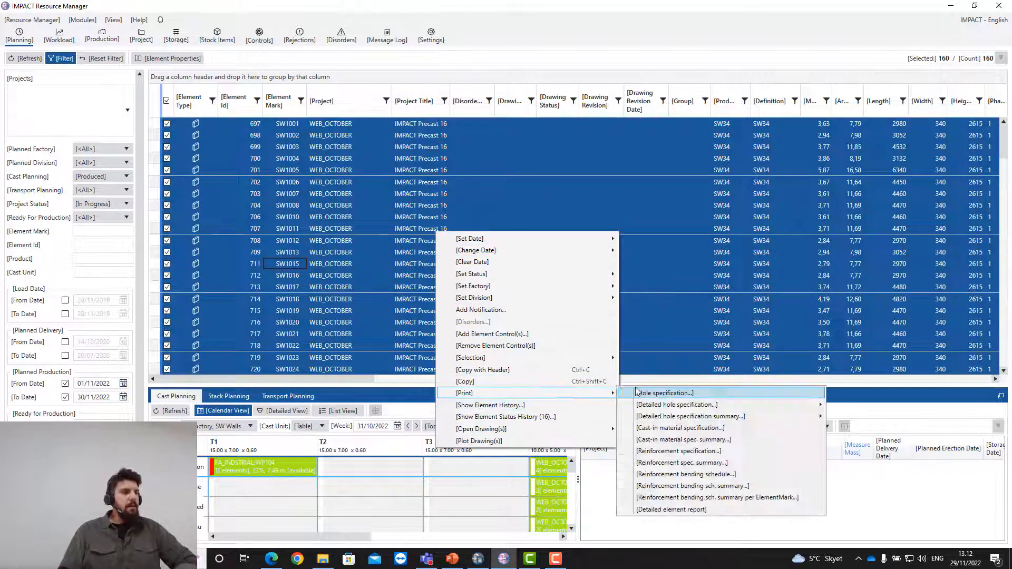
pyautogui.click(682, 510)
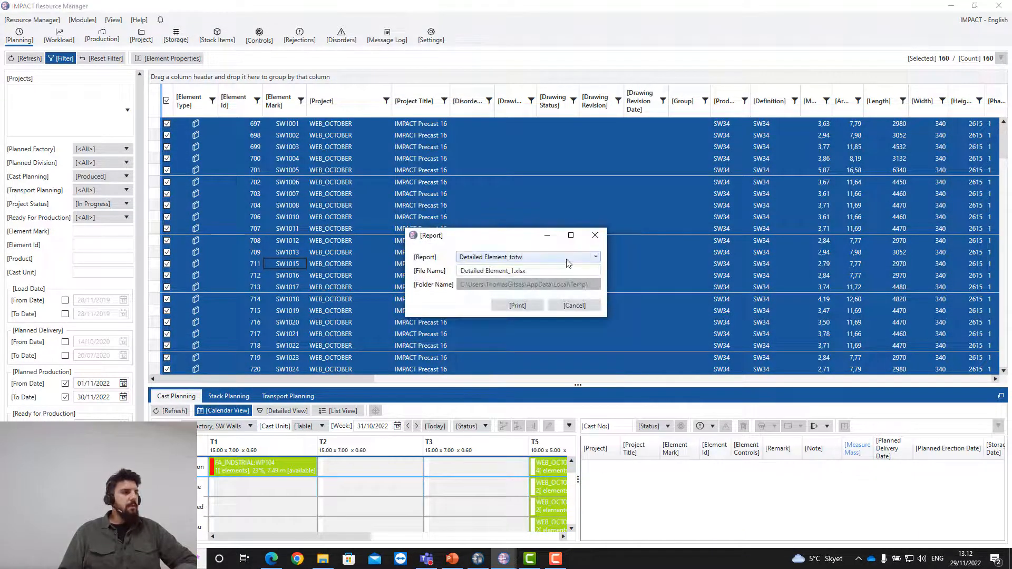
pyautogui.click(519, 308)
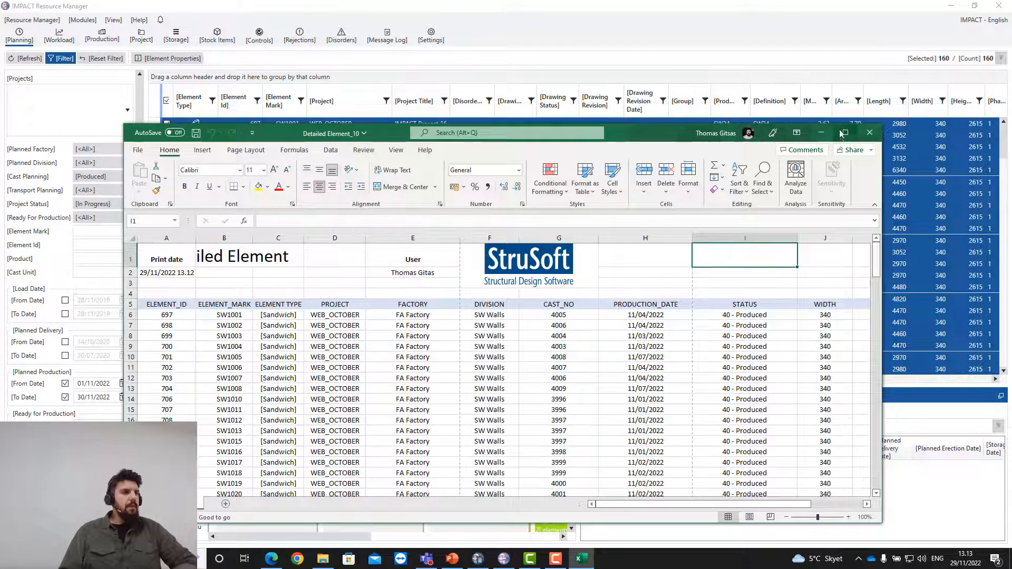
# - Examine the element rows and volume column of the printed Excel report at full window size, and close it without saving
pyautogui.click(844, 134)
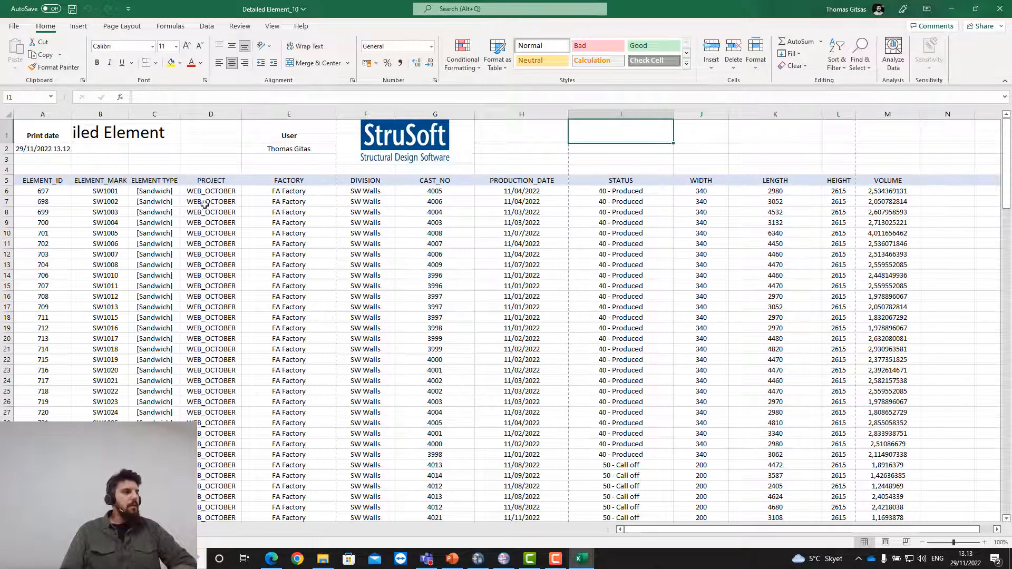
pyautogui.scroll(-1, 228, 325)
pyautogui.scroll(1, 295, 311)
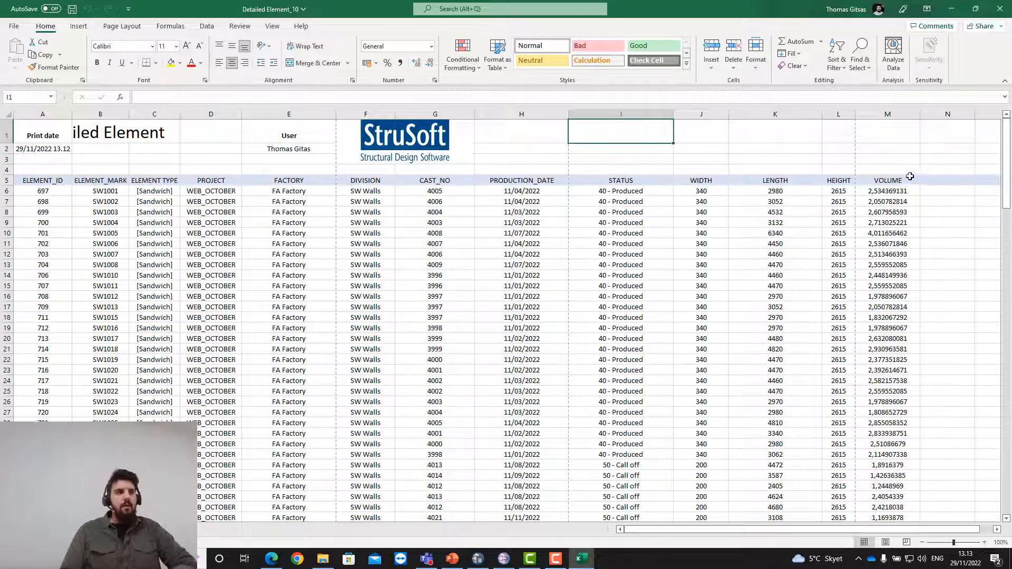
pyautogui.scroll(-16, 884, 197)
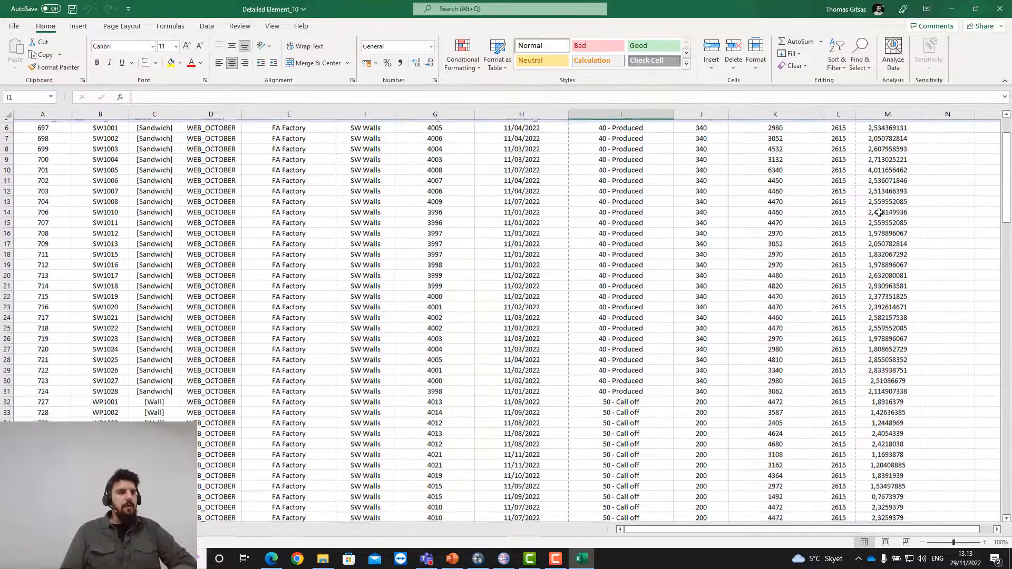
pyautogui.scroll(-6, 865, 289)
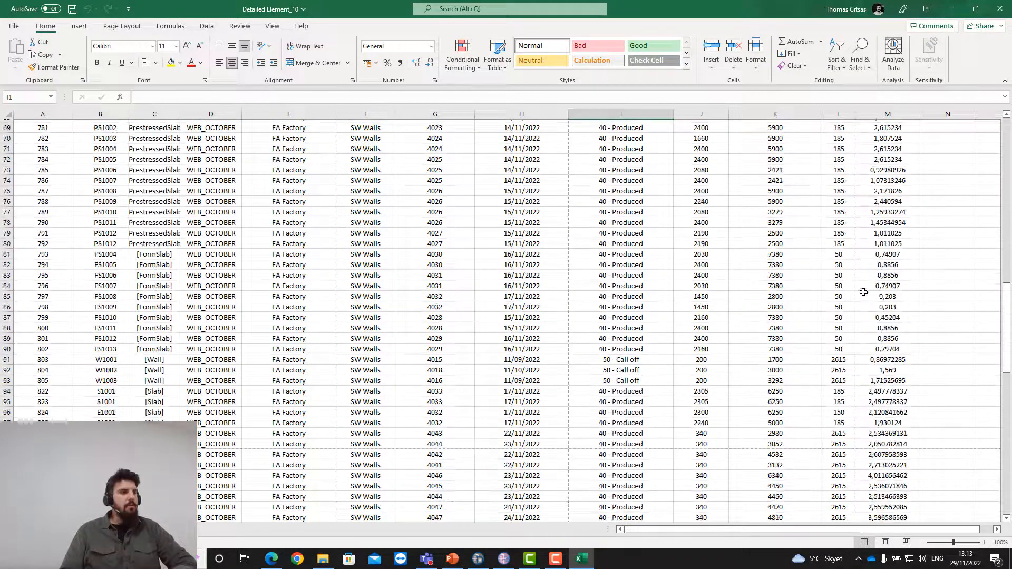
pyautogui.scroll(20, 867, 264)
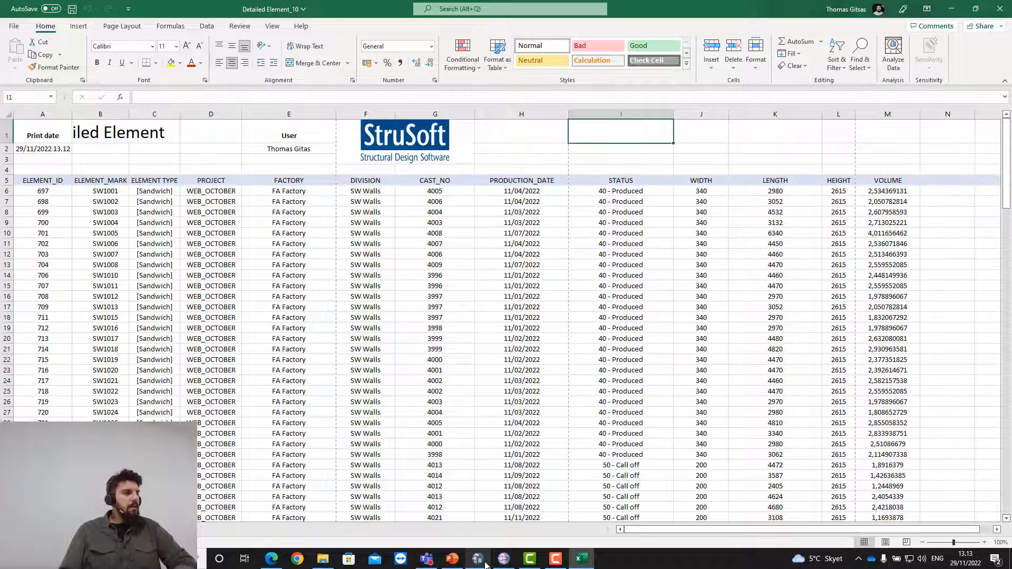
pyautogui.click(1000, 9)
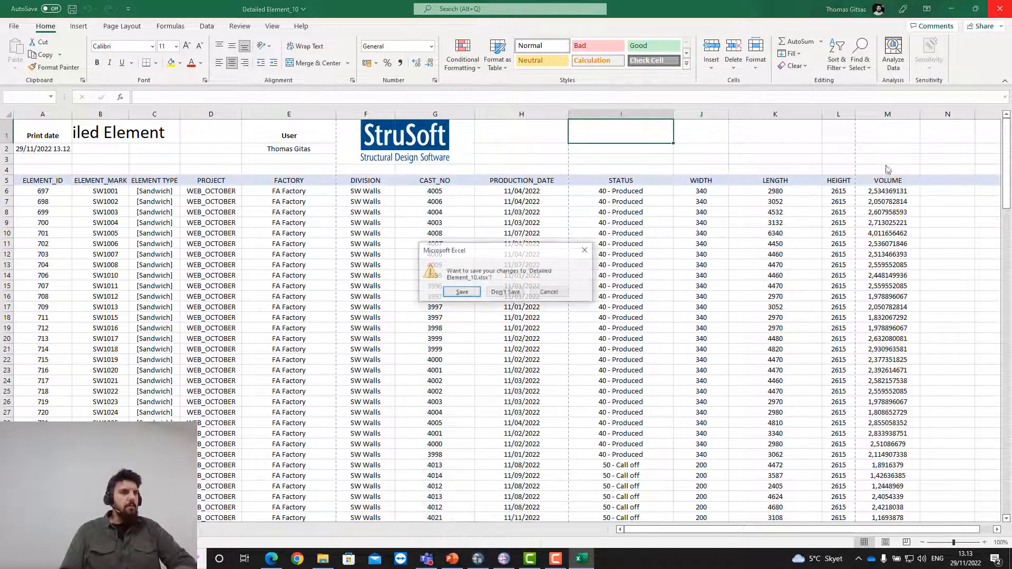
pyautogui.click(501, 293)
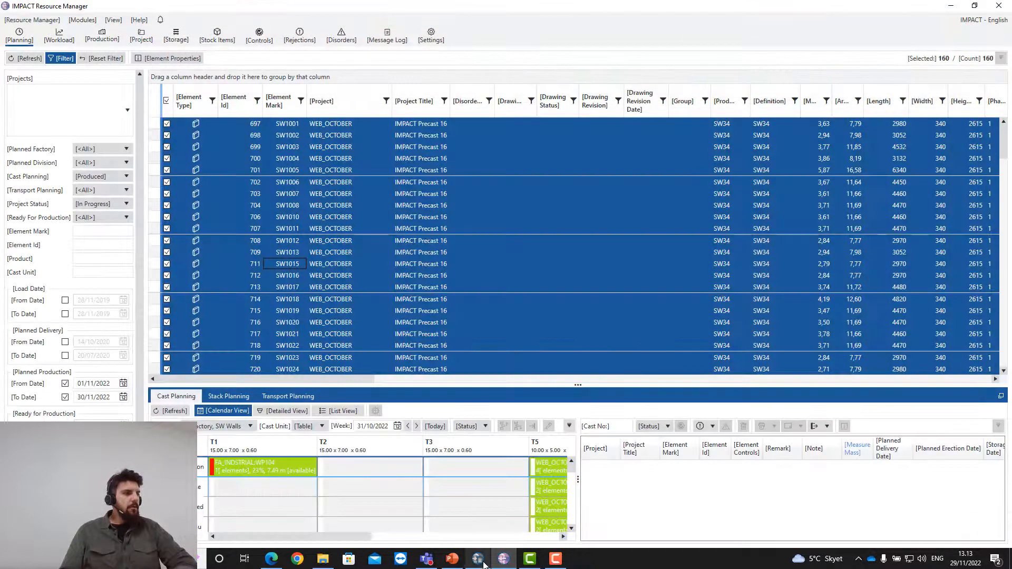
# - Switch to IMPACT Report Tool and make a copy of the Detailed Element_totw report template
pyautogui.click(481, 560)
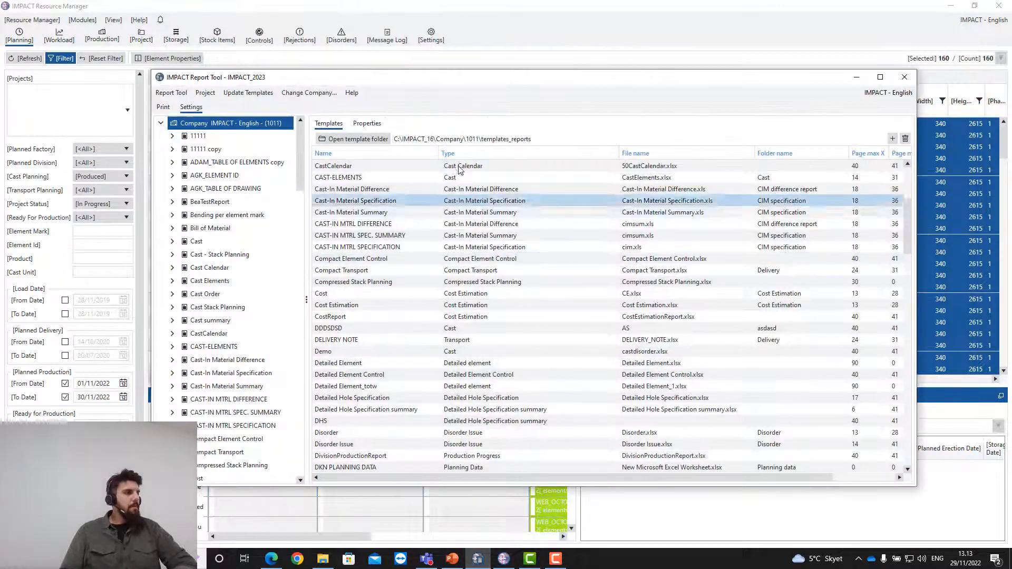
pyautogui.click(375, 389)
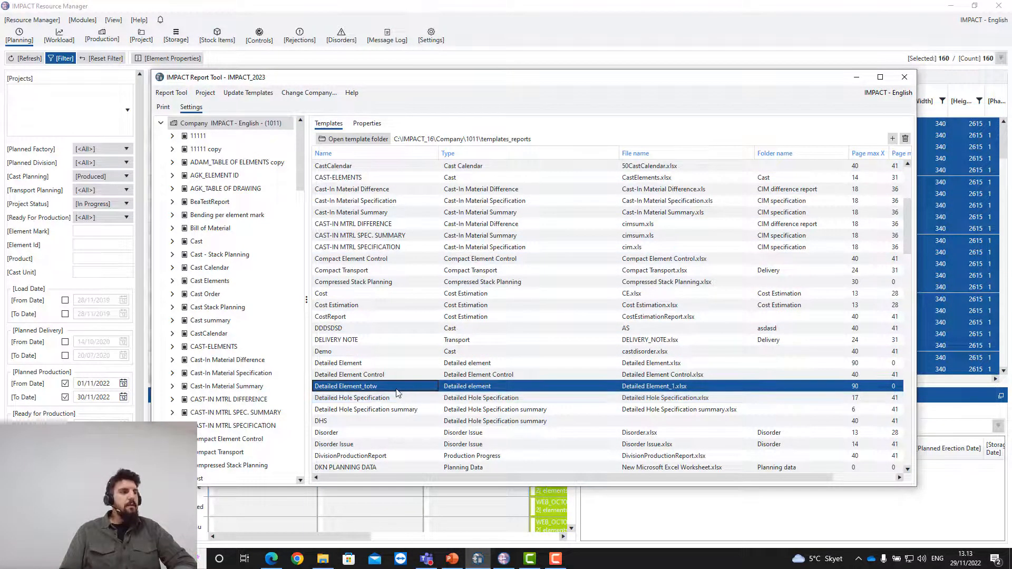
pyautogui.rightClick(397, 390)
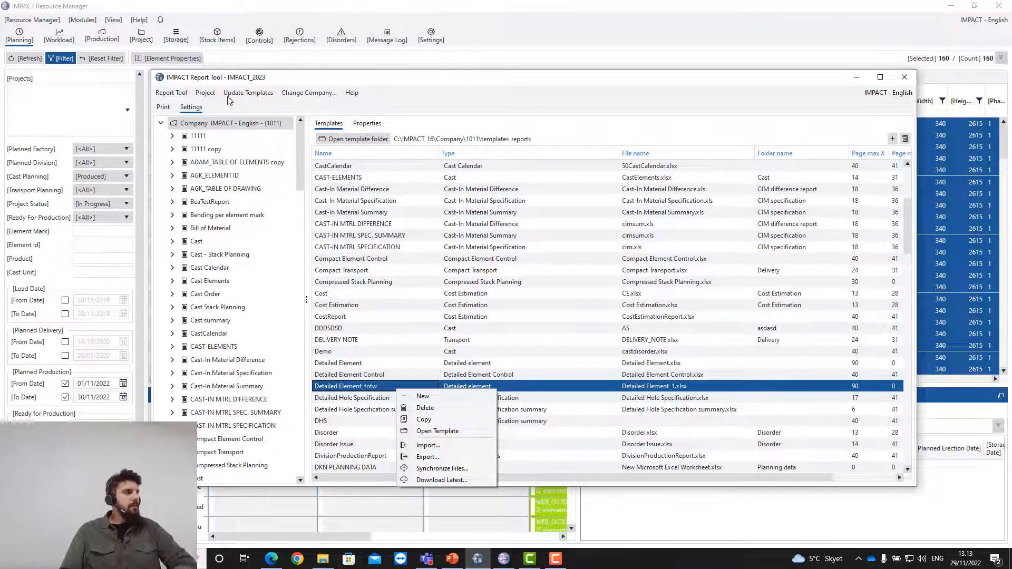
pyautogui.click(216, 111)
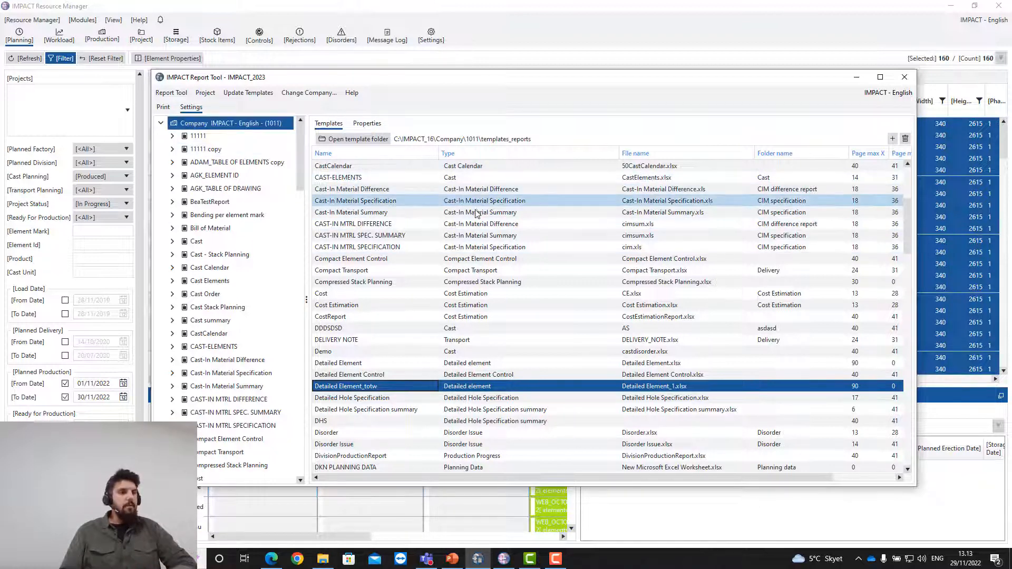
pyautogui.scroll(2, 448, 253)
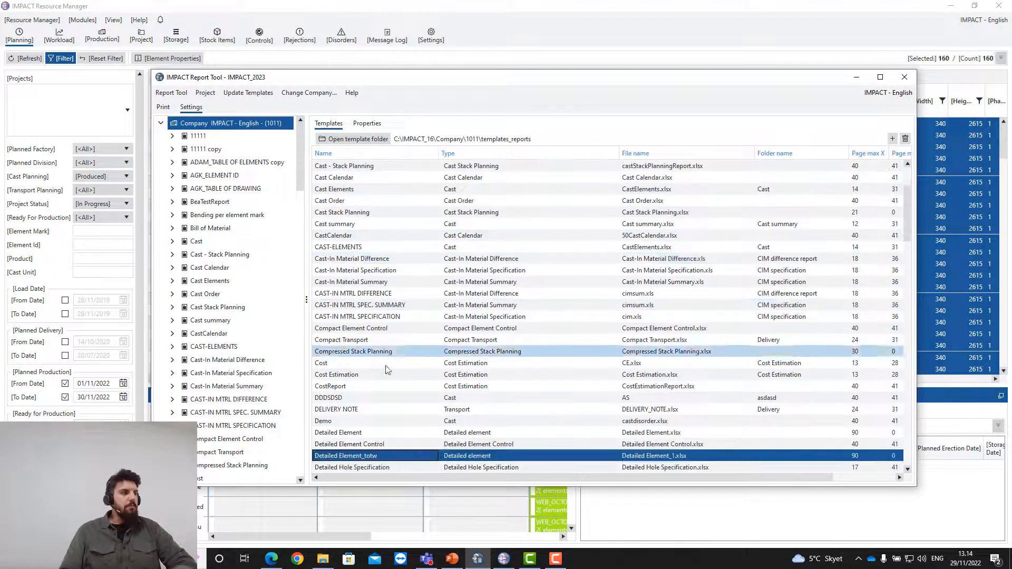
pyautogui.scroll(-2, 384, 342)
pyautogui.rightClick(381, 391)
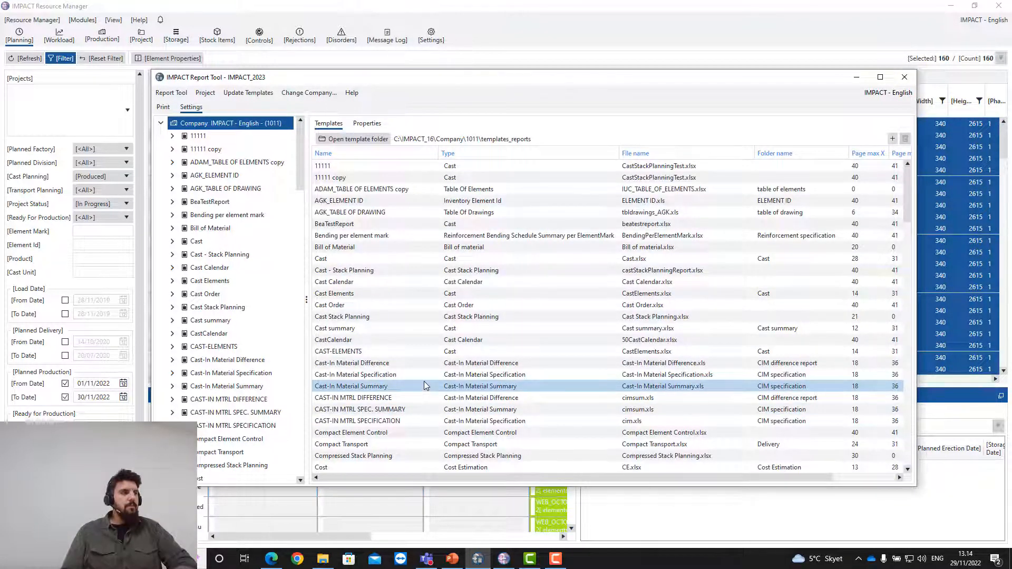
# - Set the file name of the Detailed Element_totw copy template to Detailed Element_12.xlsx and save the change
pyautogui.scroll(-2, 423, 381)
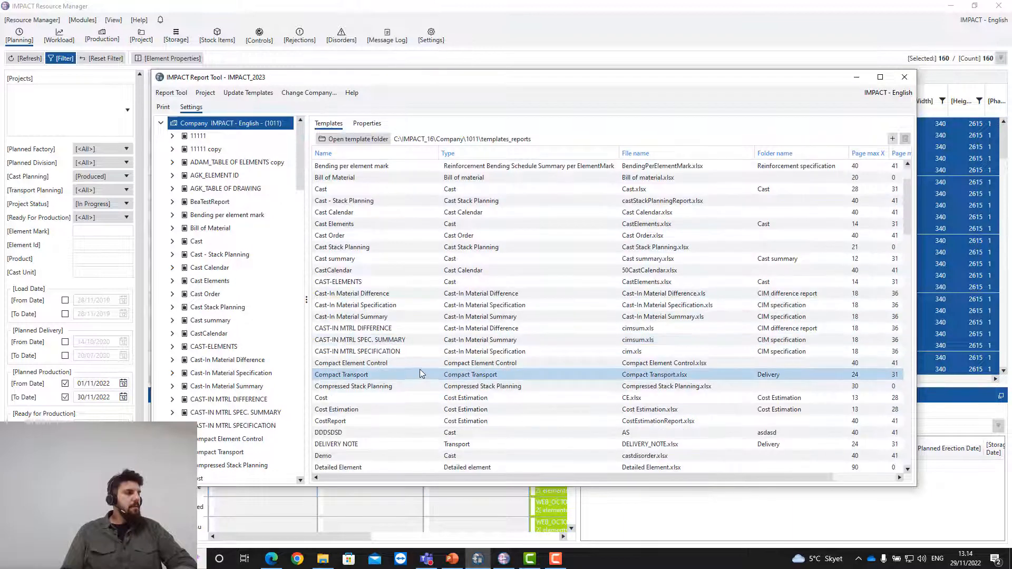
pyautogui.scroll(-2, 419, 372)
pyautogui.click(402, 433)
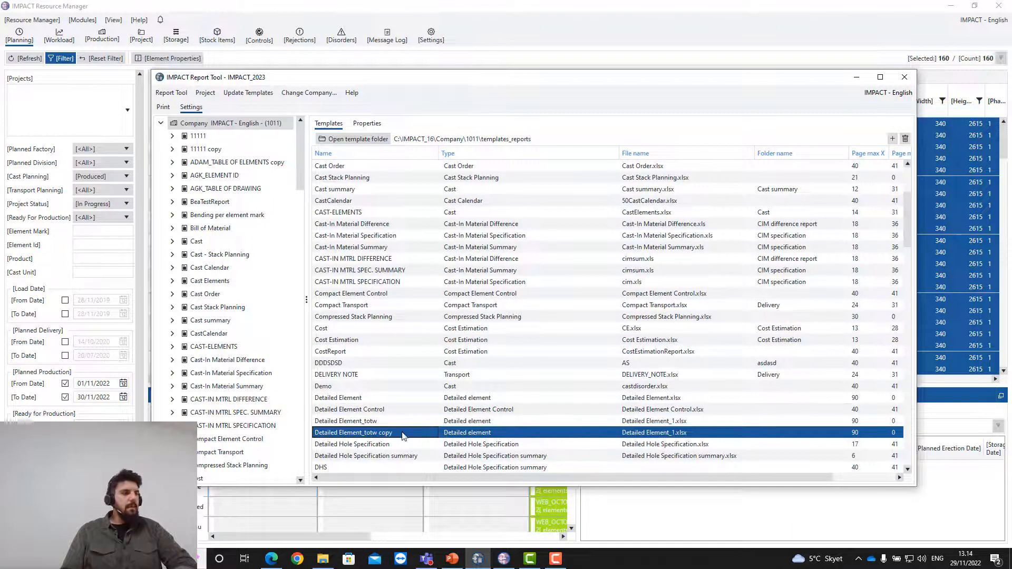
pyautogui.click(674, 436)
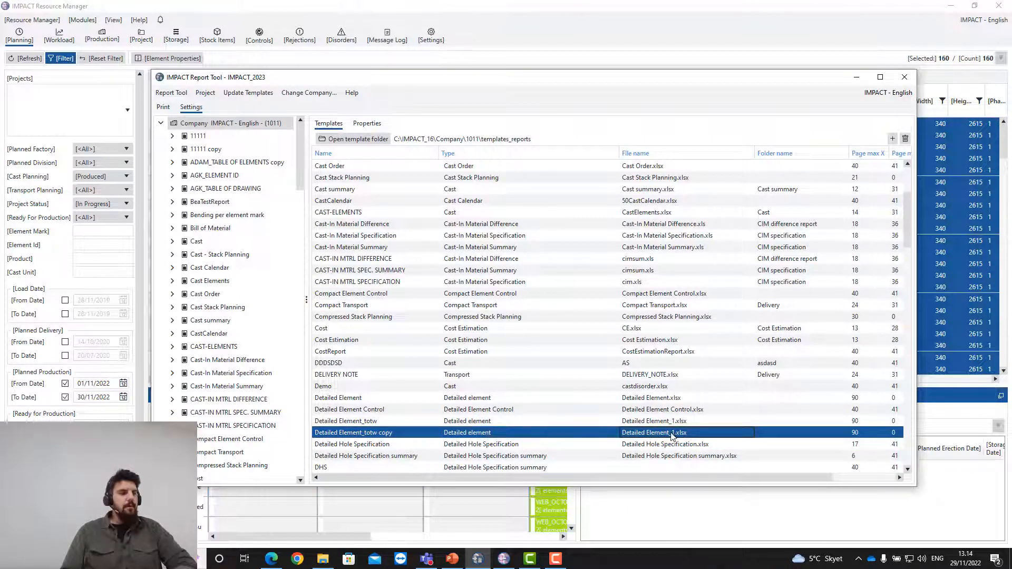
pyautogui.click(673, 434)
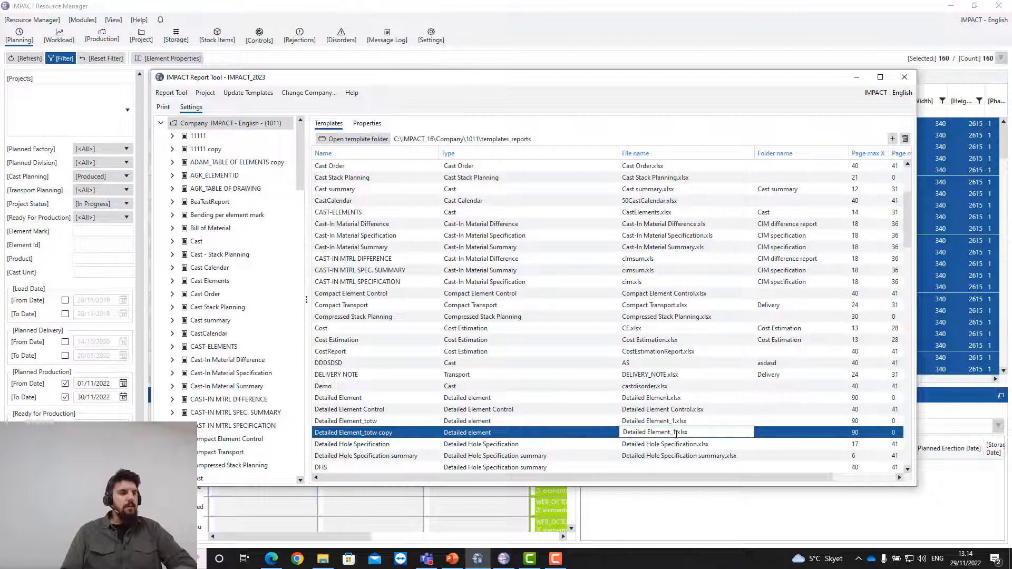
pyautogui.press('BackSpace')
pyautogui.write('2')
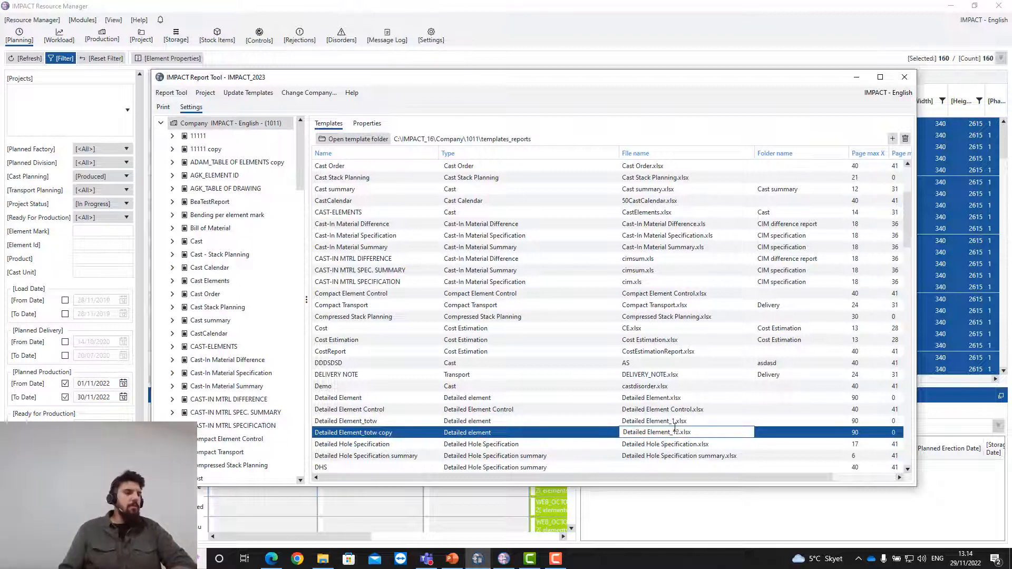
pyautogui.click(606, 421)
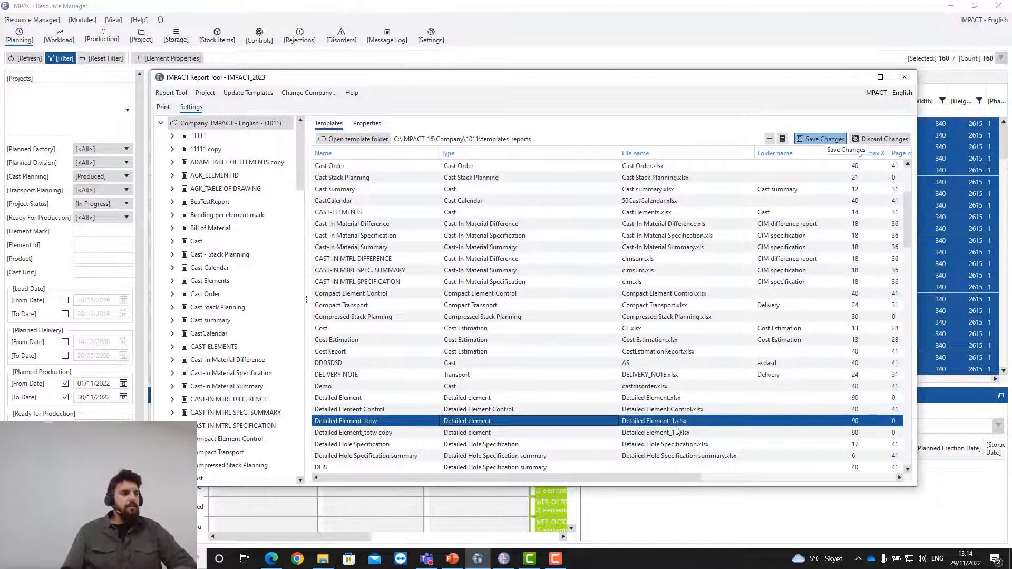
# - Open the template folder and duplicate the Detailed Element_1 workbook in it
pyautogui.click(373, 141)
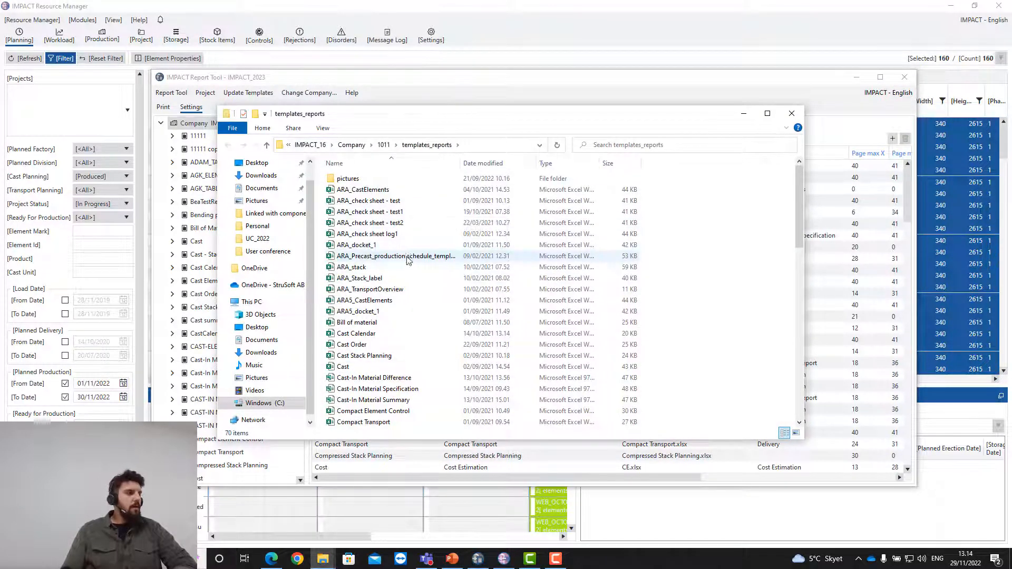
pyautogui.scroll(-3, 403, 257)
pyautogui.scroll(-1, 400, 260)
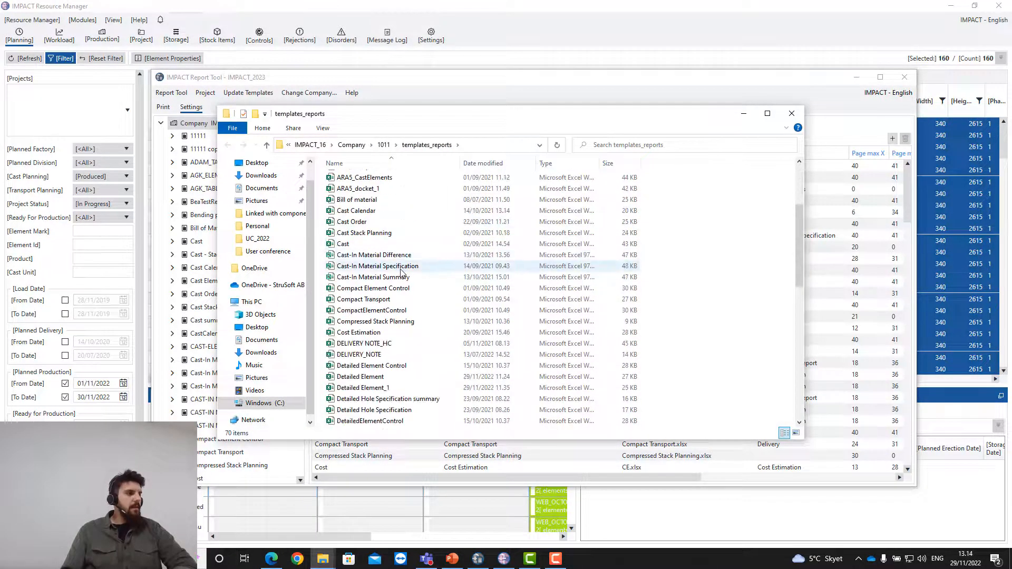
pyautogui.click(382, 390)
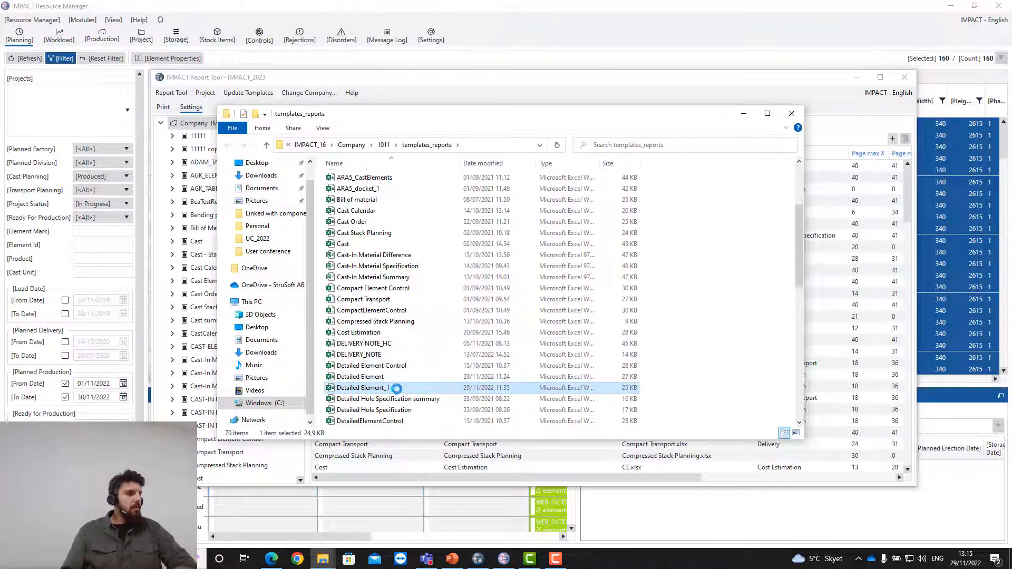
pyautogui.rightClick(396, 388)
pyautogui.click(682, 375)
pyautogui.rightClick(682, 375)
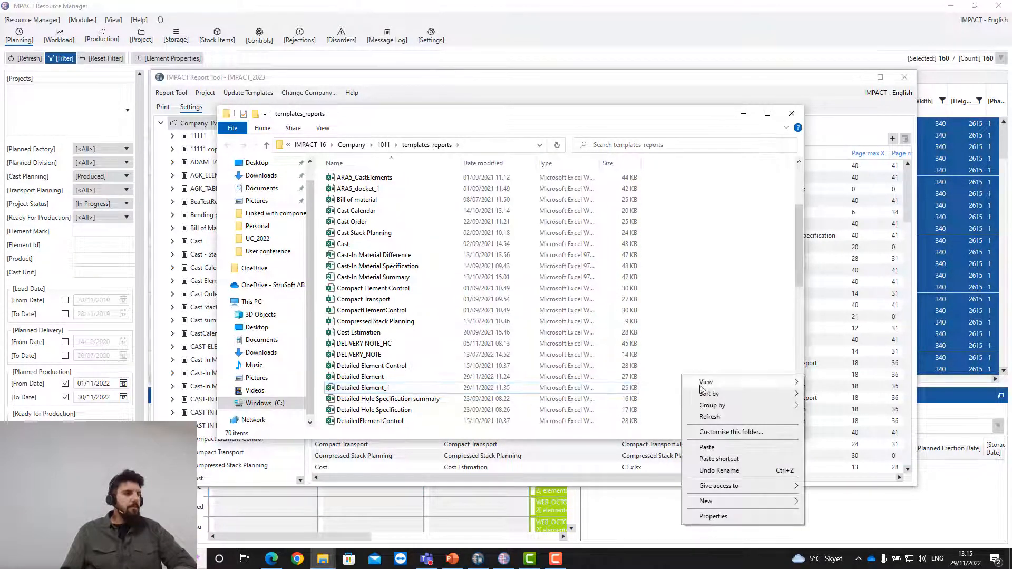
pyautogui.click(706, 447)
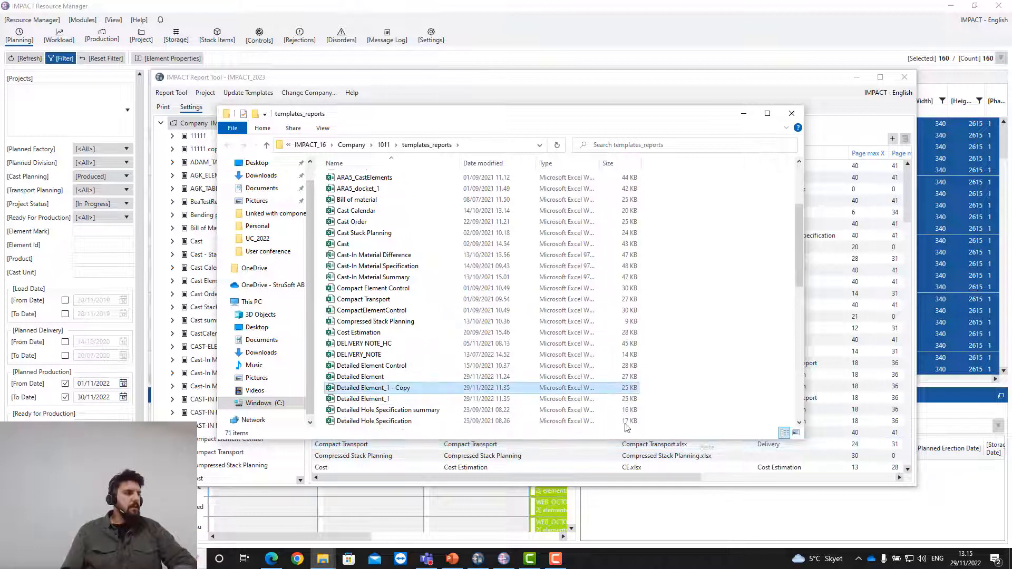
# - Rename the duplicated workbook as Detailed Element_12 and close the template folder
pyautogui.click(415, 390)
pyautogui.click(407, 388)
pyautogui.press('BackSpace')
pyautogui.press('BackSpace')
pyautogui.press('BackSpace')
pyautogui.press('BackSpace')
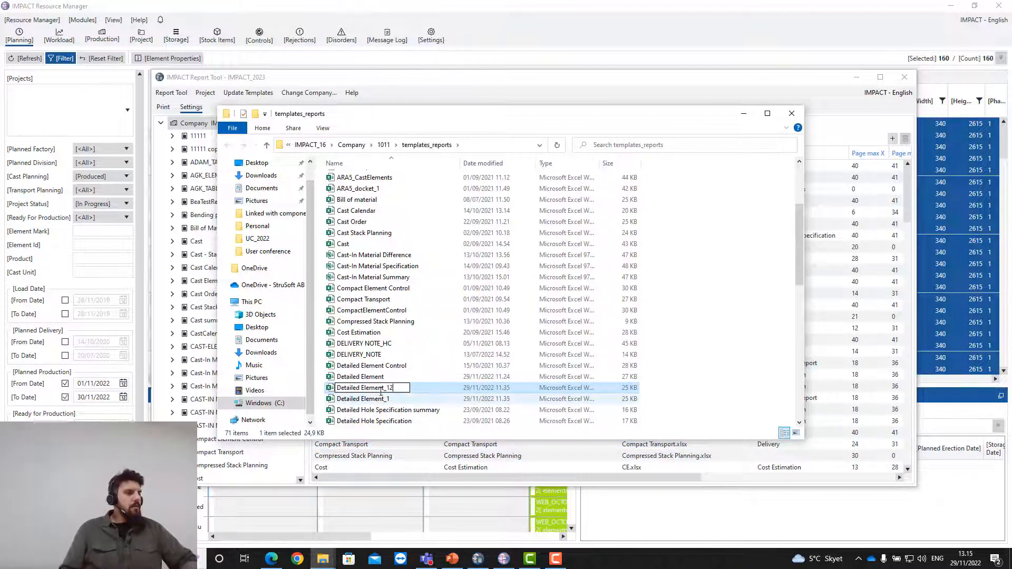
pyautogui.click(390, 377)
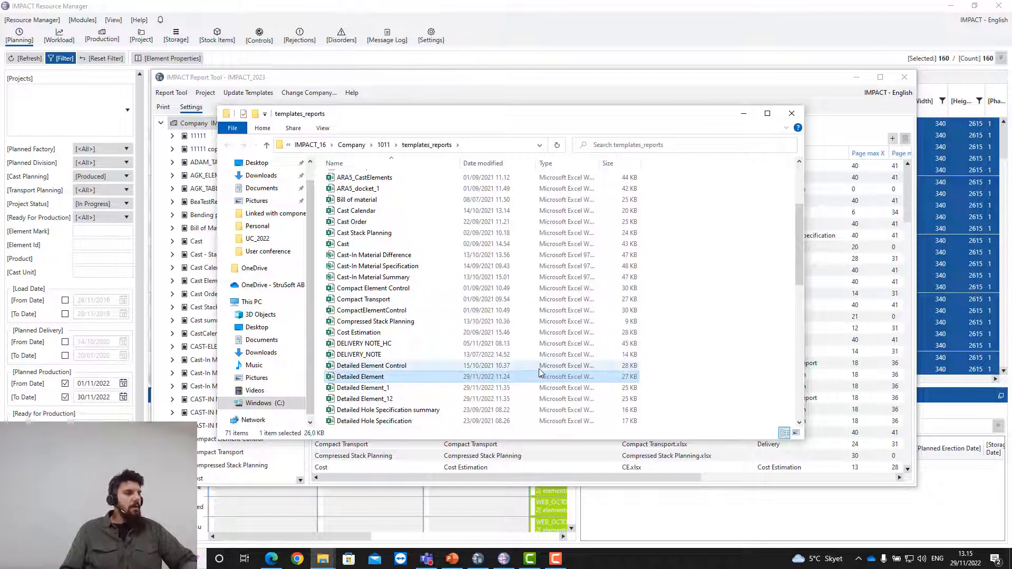
pyautogui.click(791, 114)
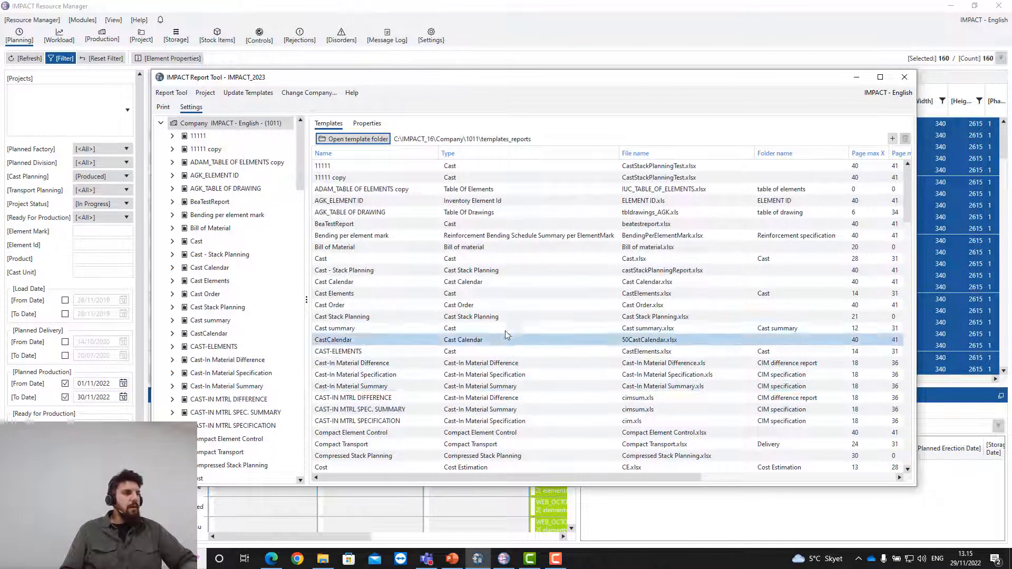
# - Open the template workbook of Detailed Element_totw copy, dismiss the AutoSave prompt, and look over its column headings
pyautogui.scroll(-5, 505, 323)
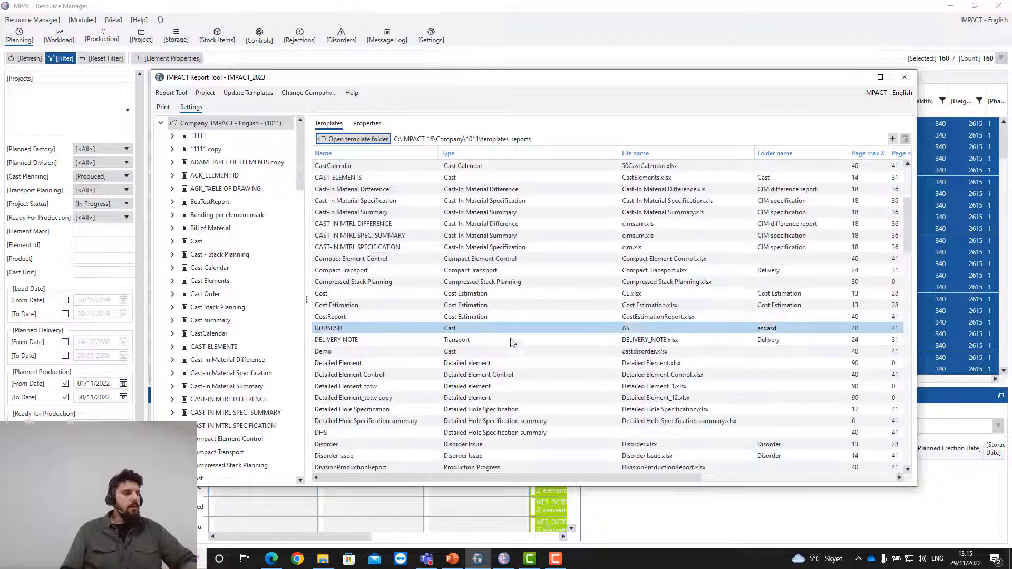
pyautogui.rightClick(491, 398)
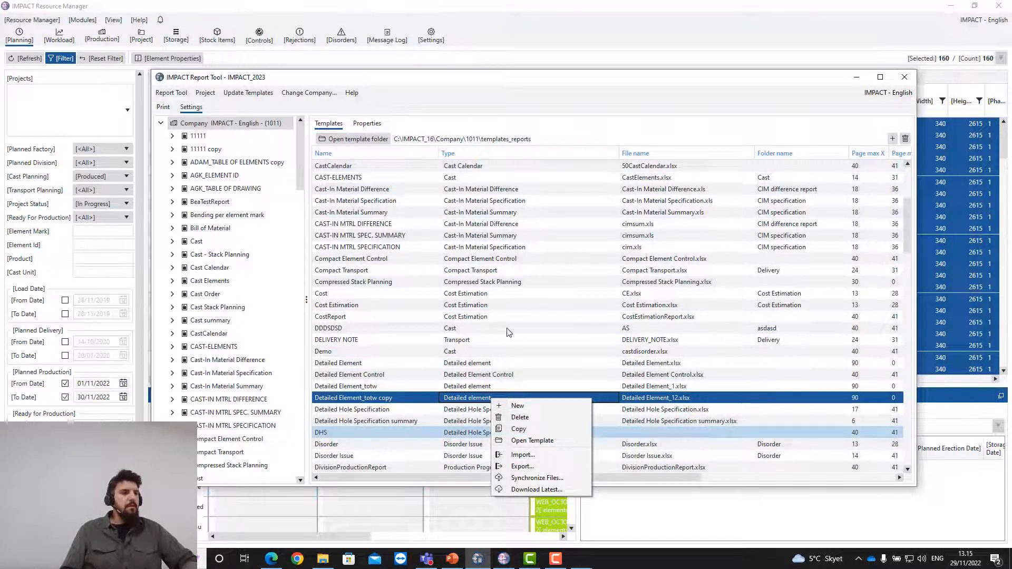
pyautogui.click(532, 441)
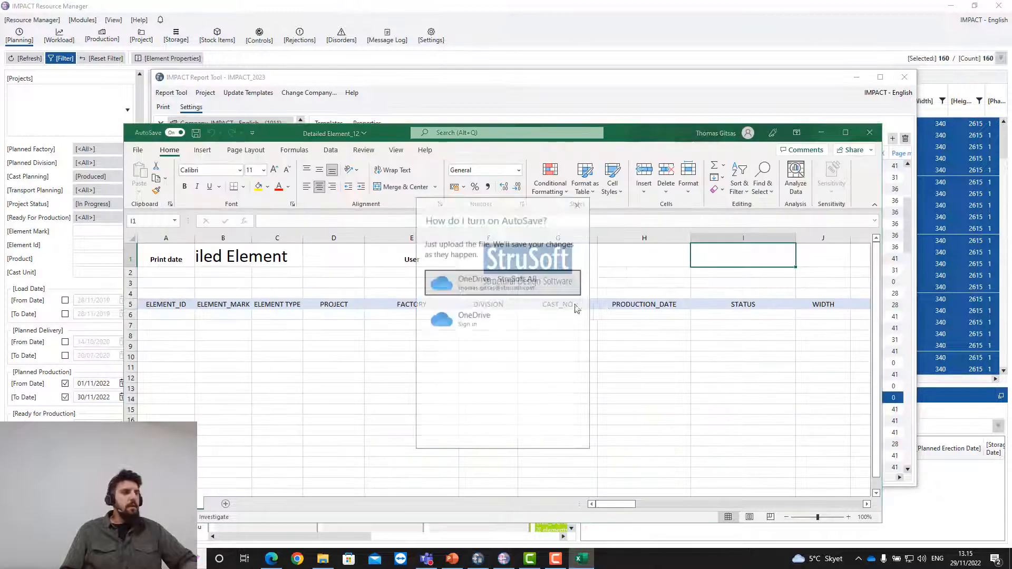
pyautogui.click(578, 205)
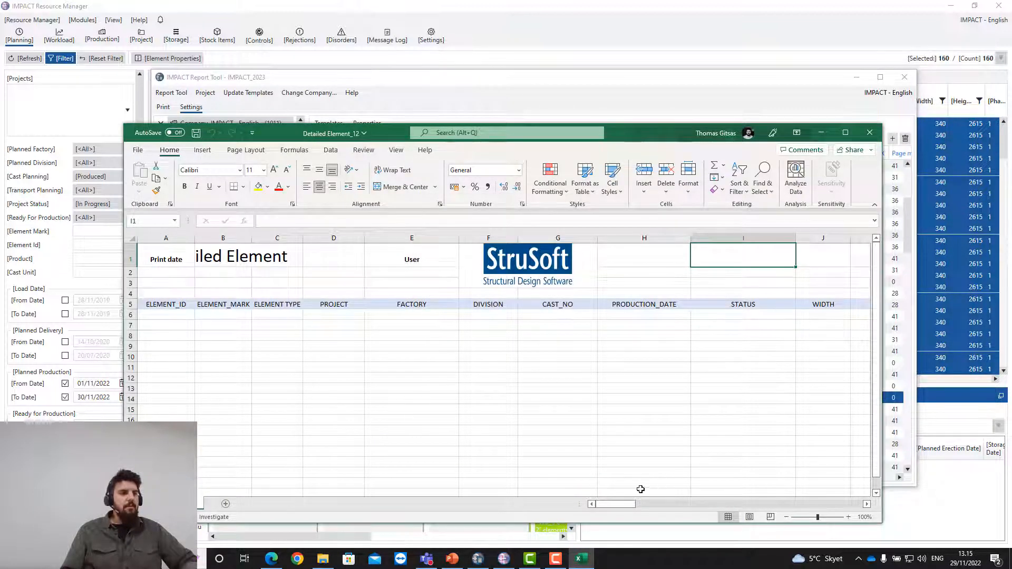
pyautogui.moveTo(623, 507)
pyautogui.mouseDown()
pyautogui.moveTo(643, 503)
pyautogui.moveTo(621, 503)
pyautogui.mouseUp()
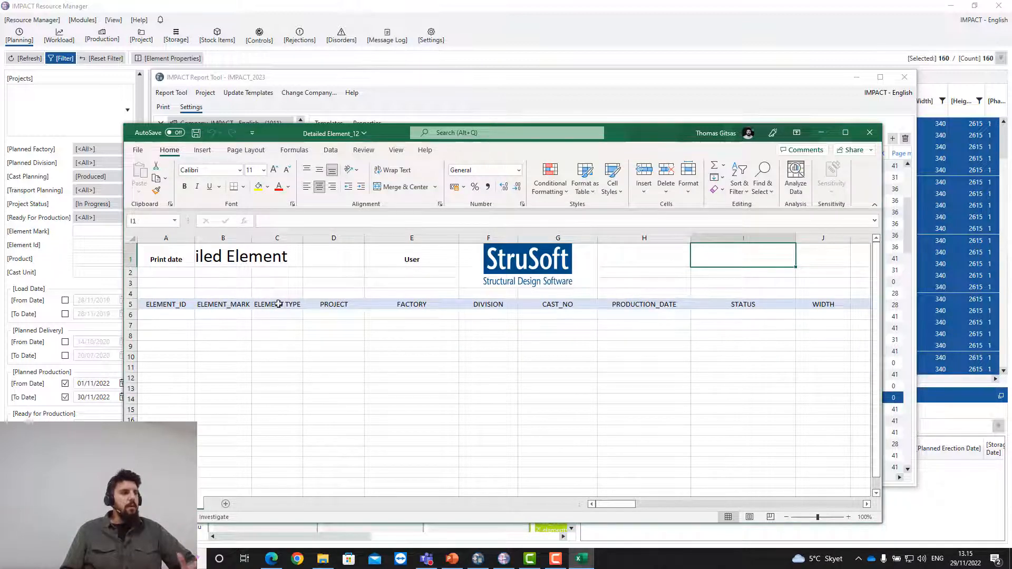
pyautogui.moveTo(178, 304); pyautogui.dragTo(400, 306)
pyautogui.click(397, 335)
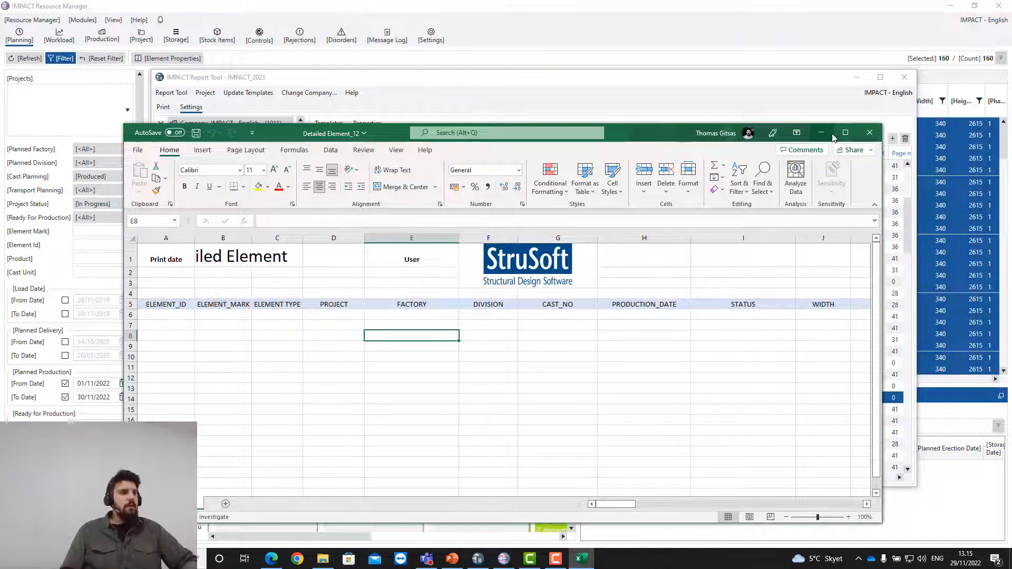
# - Place the template workbook and IMPACT Report Tool side by side, and show the Continuous fields of Detailed Element_totw copy
pyautogui.moveTo(685, 138); pyautogui.dragTo(760, 132)
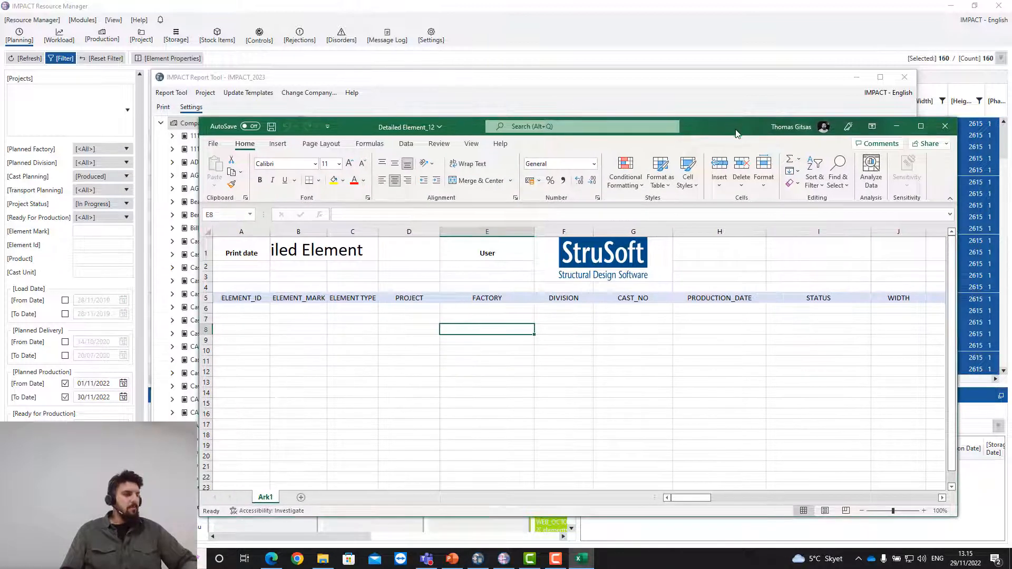
pyautogui.press('super+Right')
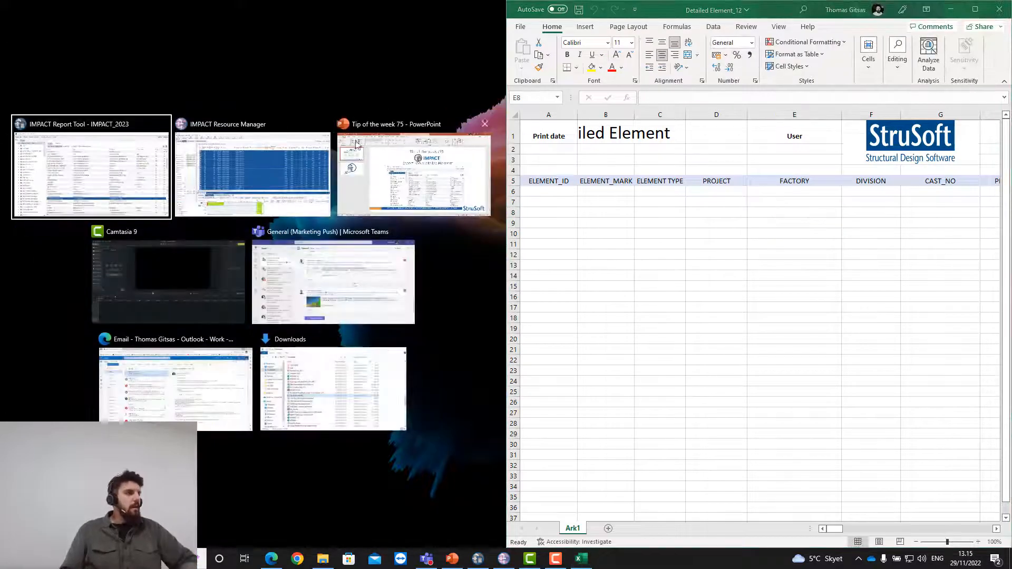
pyautogui.click(91, 158)
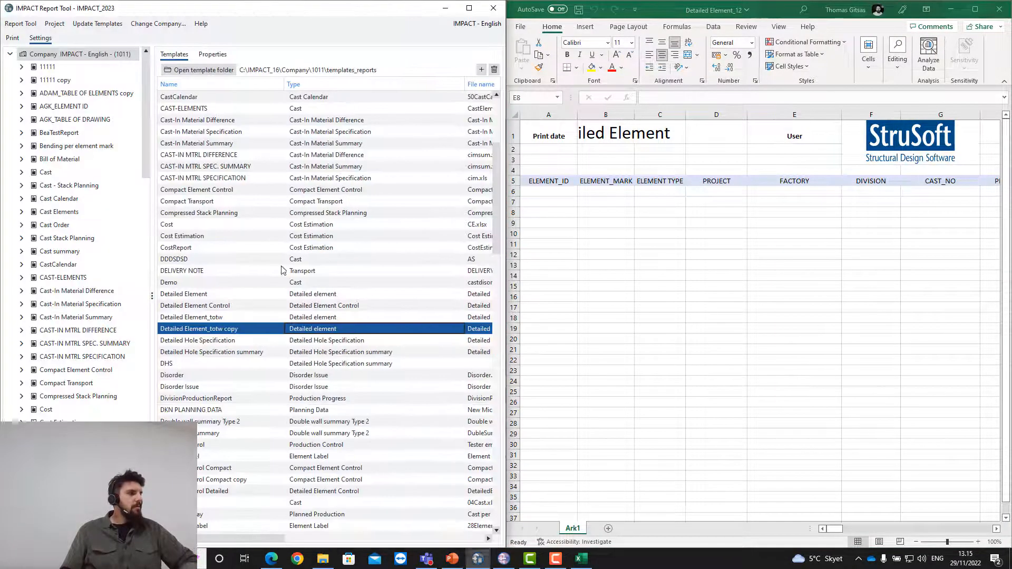
pyautogui.scroll(-4, 64, 226)
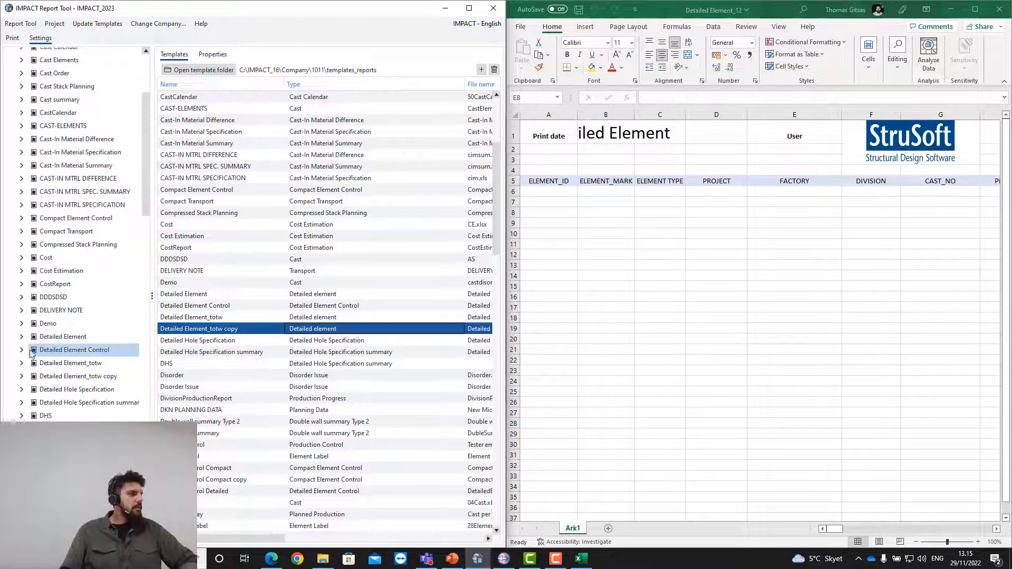
pyautogui.click(21, 375)
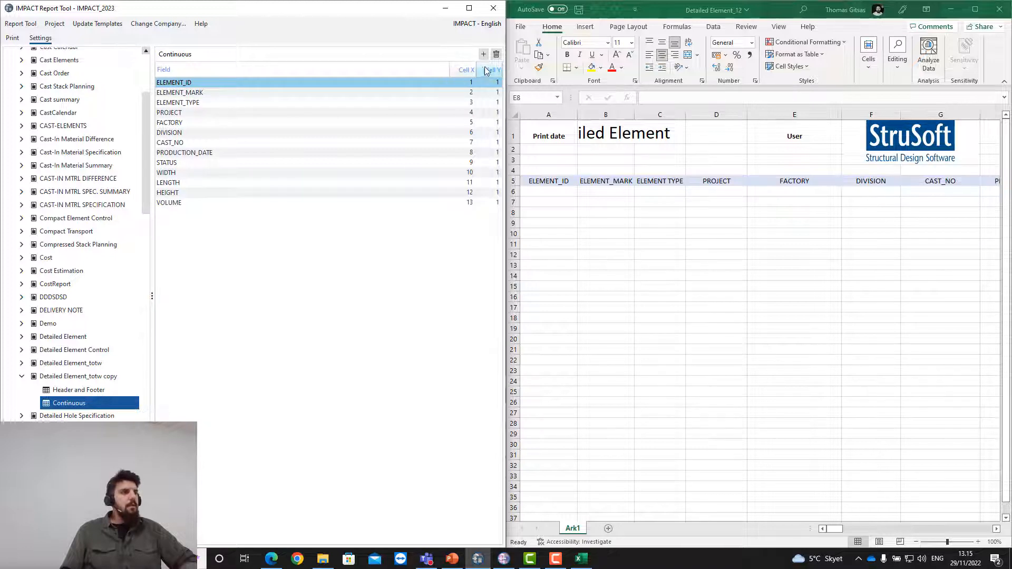
# - Compare the first cells of row 6 in the template workbook with the Cell X and Cell Y positions of the Continuous fields
pyautogui.click(530, 192)
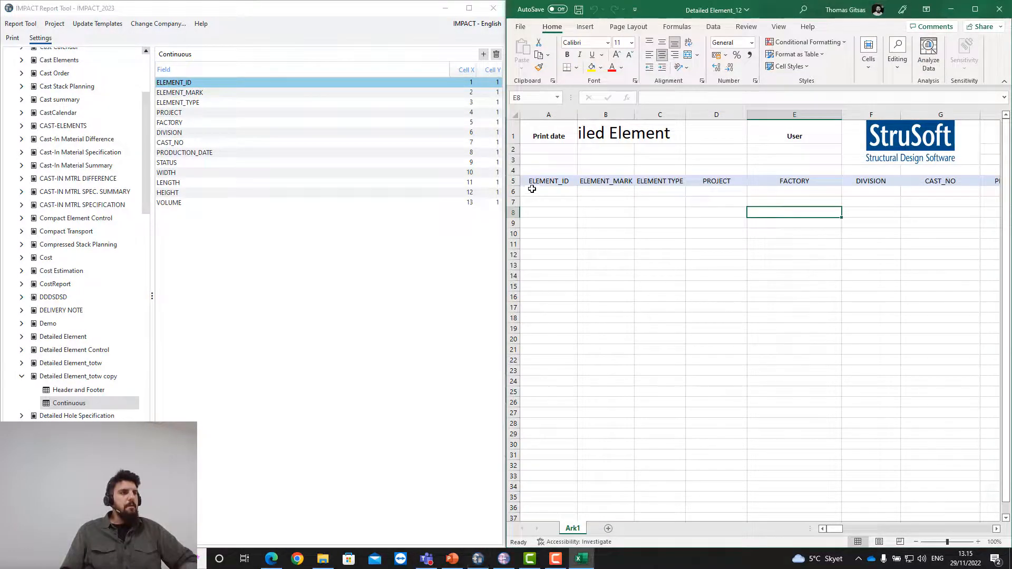
pyautogui.moveTo(530, 191); pyautogui.dragTo(750, 195)
pyautogui.click(738, 200)
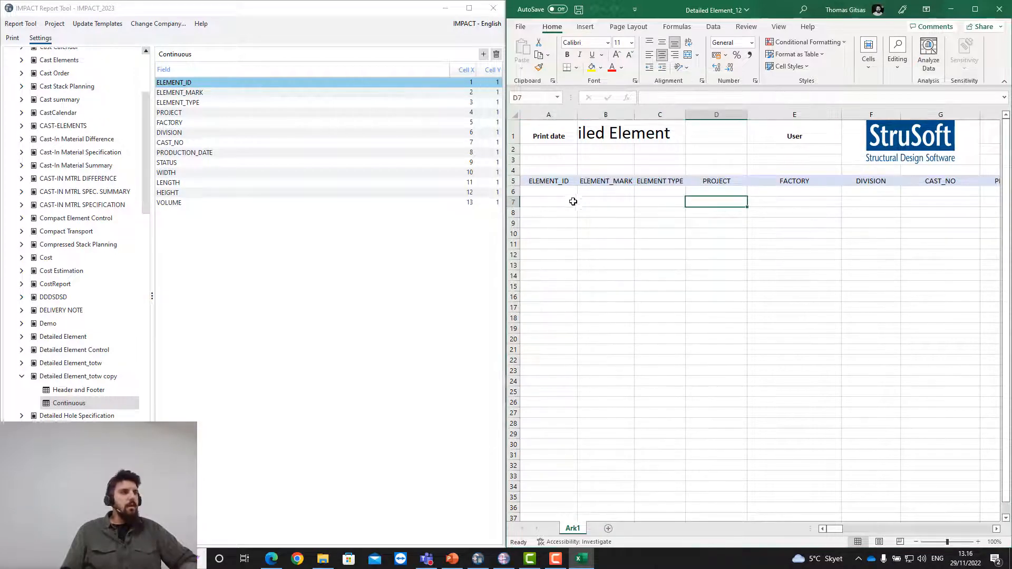
pyautogui.click(557, 192)
pyautogui.click(589, 192)
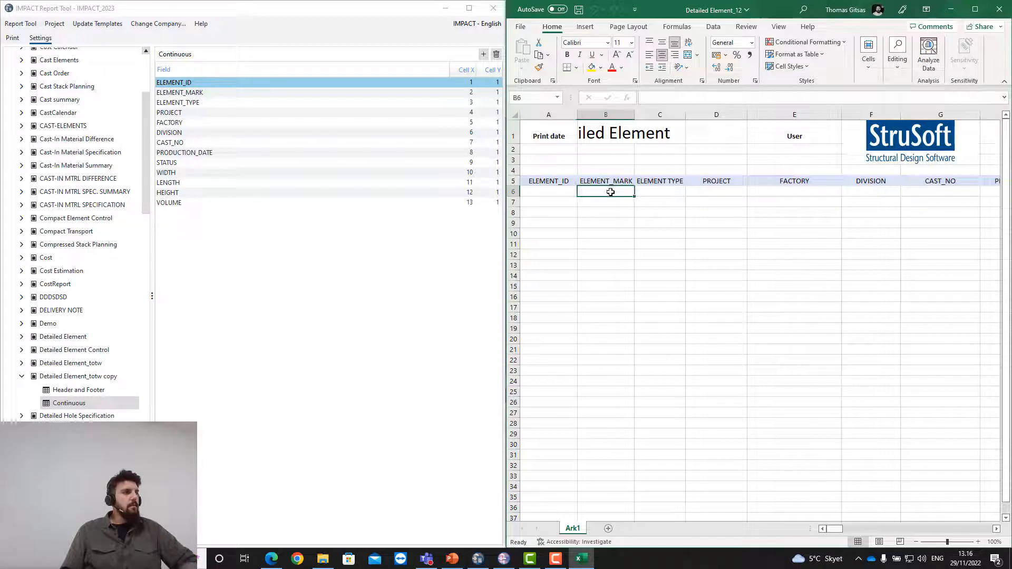
pyautogui.click(656, 192)
pyautogui.click(704, 192)
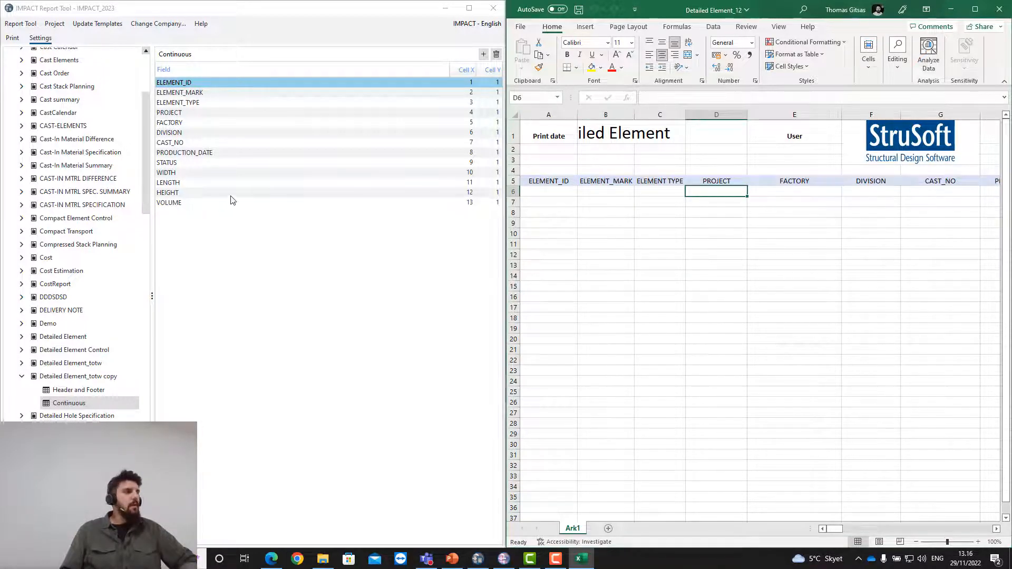
# - Add a new field row below VOLUME in the Continuous fields of Detailed Element_totw copy
pyautogui.moveTo(215, 201); pyautogui.dragTo(210, 193)
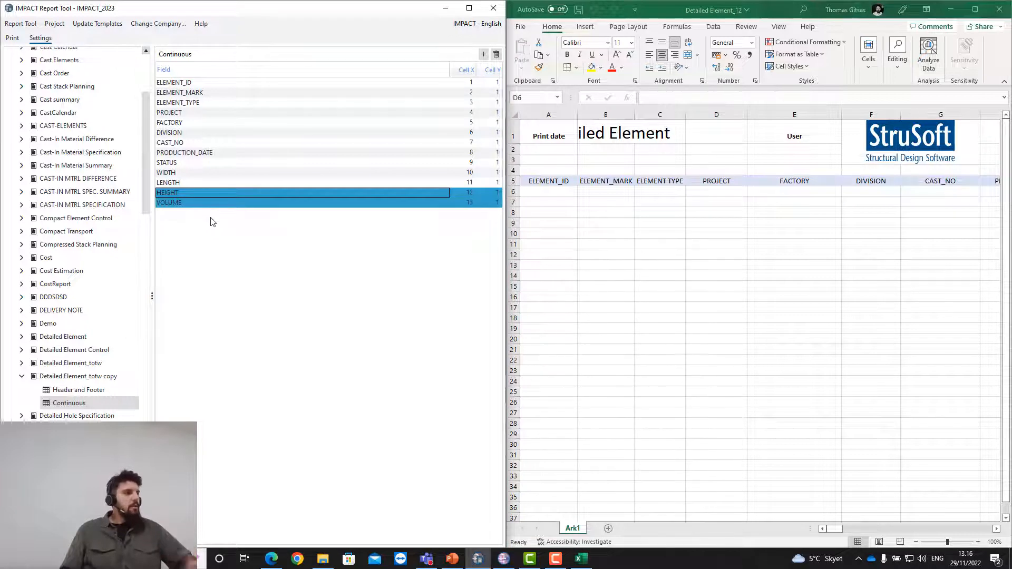
pyautogui.rightClick(212, 221)
pyautogui.click(228, 224)
pyautogui.click(231, 217)
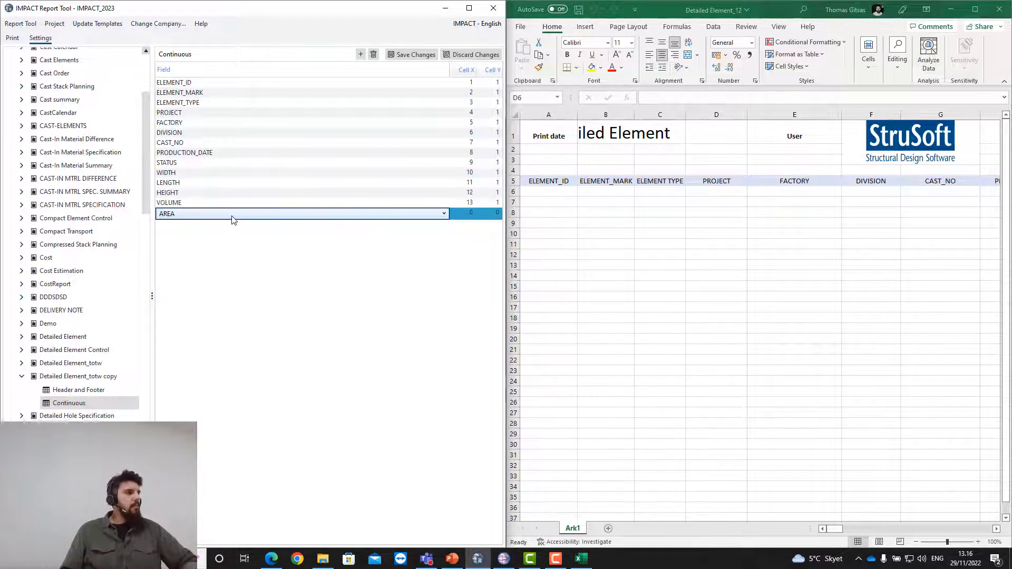
# - Look through the fields available for the new Continuous row, including the cost, time, date, planning and stack fields
pyautogui.click(233, 214)
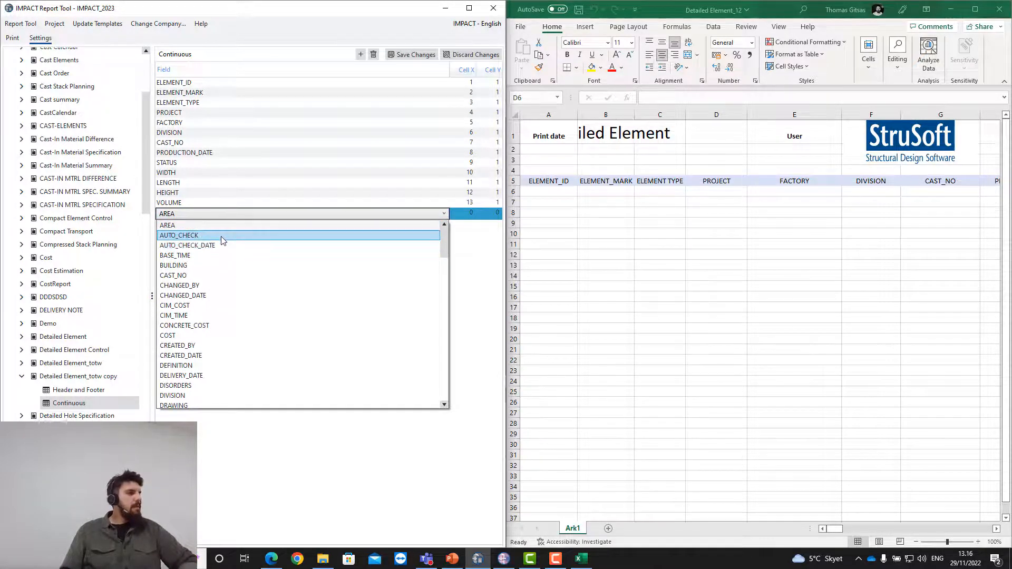
pyautogui.scroll(-4, 224, 232)
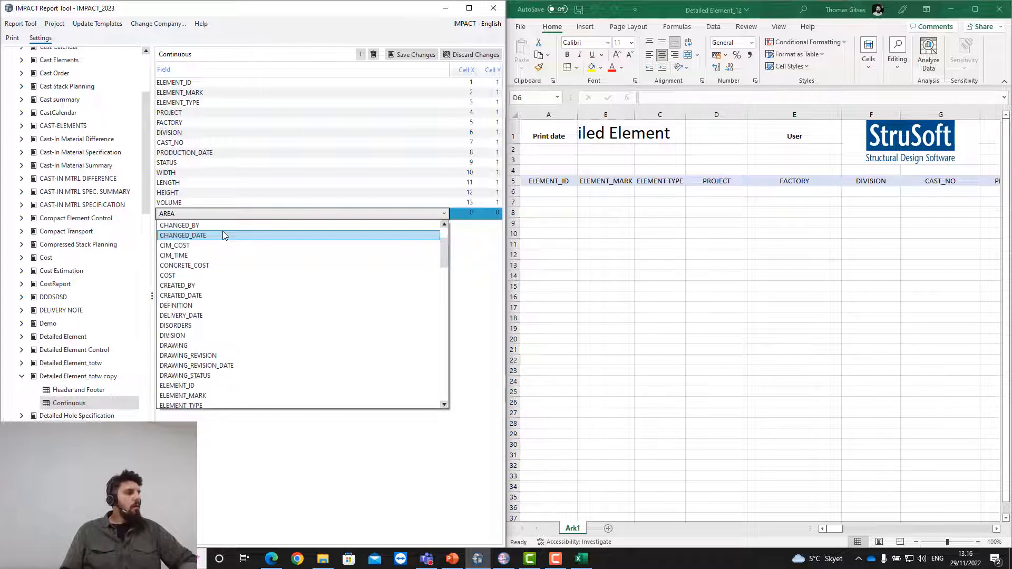
pyautogui.scroll(-3, 222, 235)
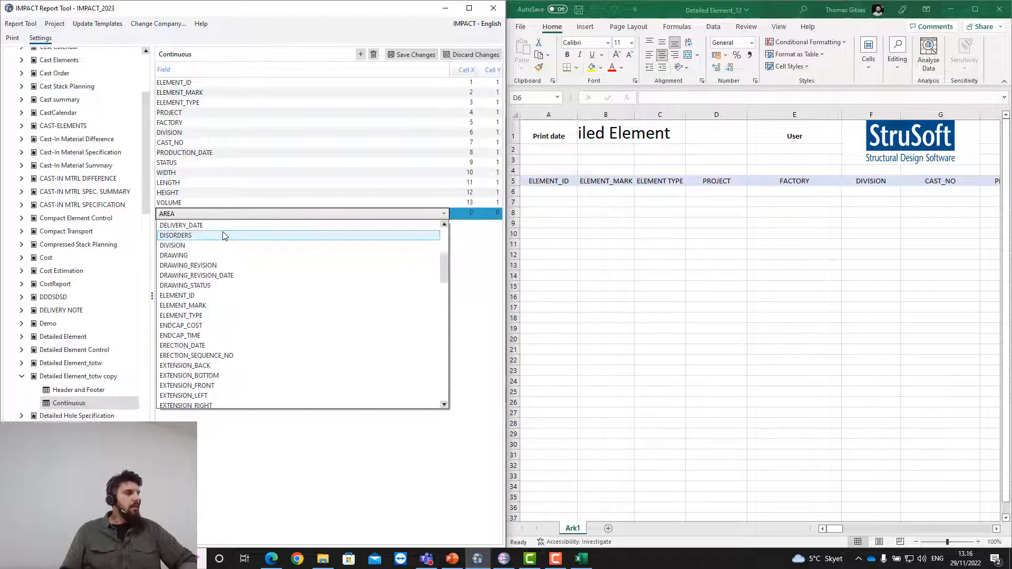
pyautogui.scroll(-1, 223, 237)
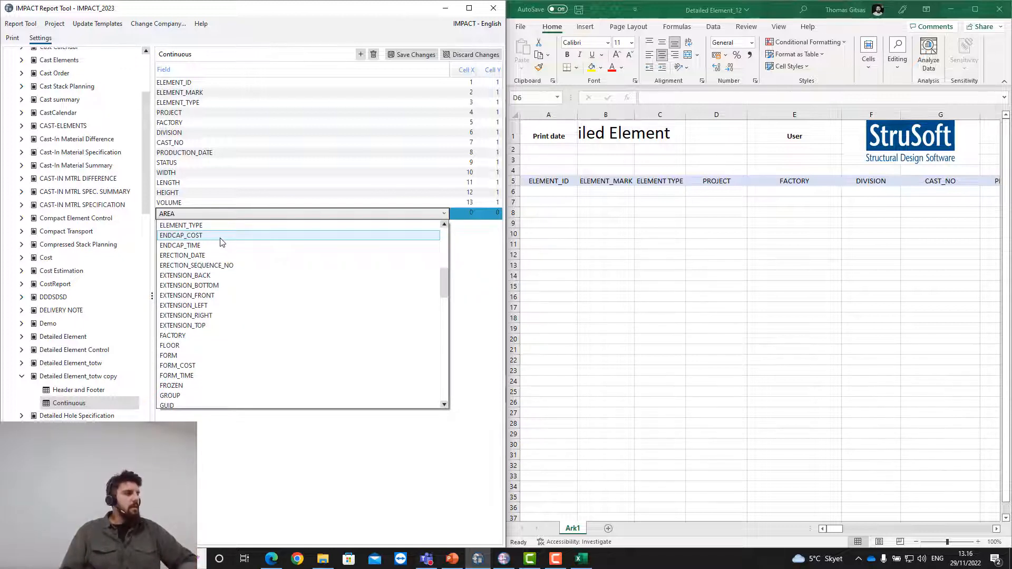
pyautogui.scroll(-4, 220, 242)
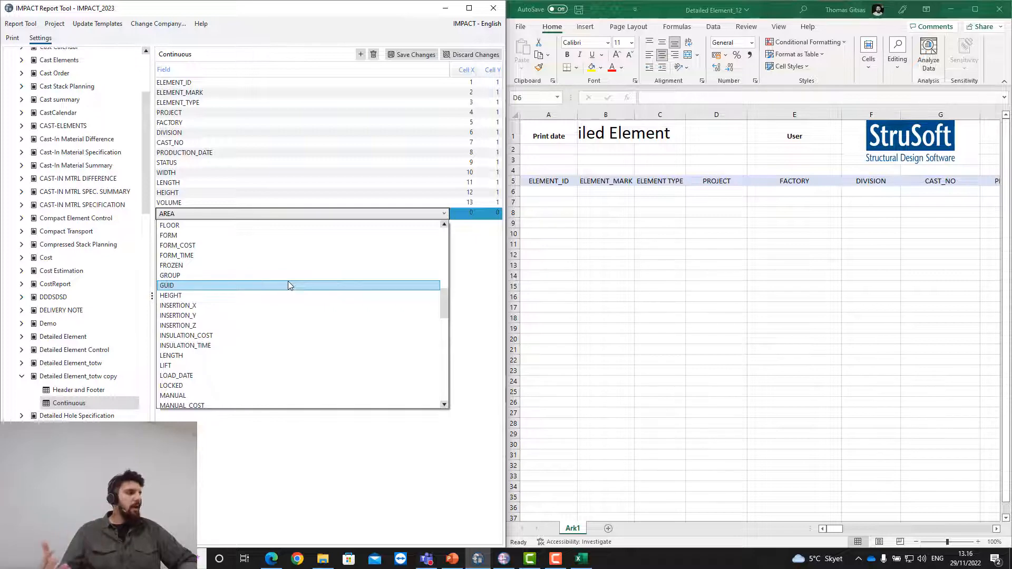
pyautogui.scroll(-1, 289, 285)
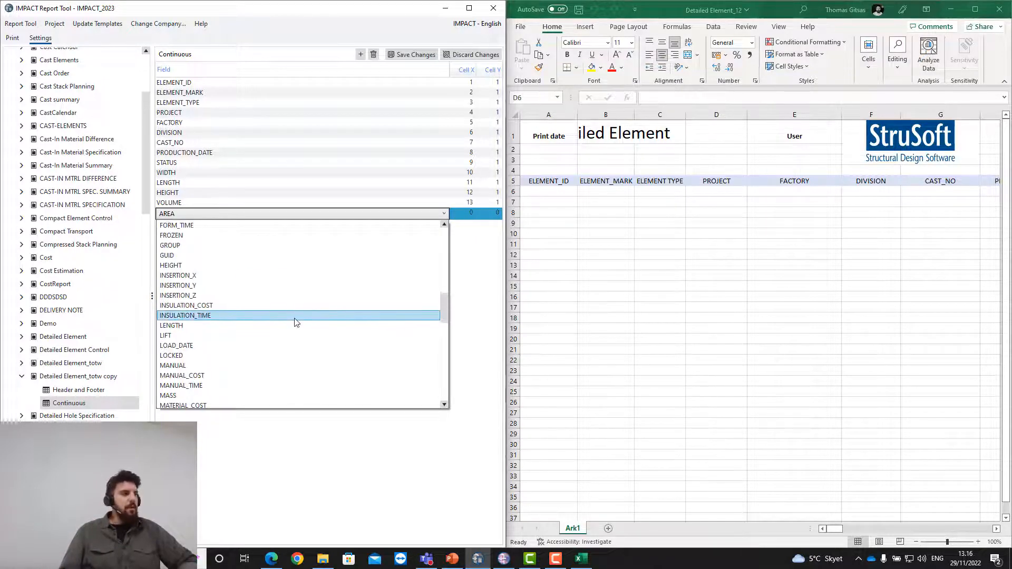
pyautogui.scroll(-3, 273, 292)
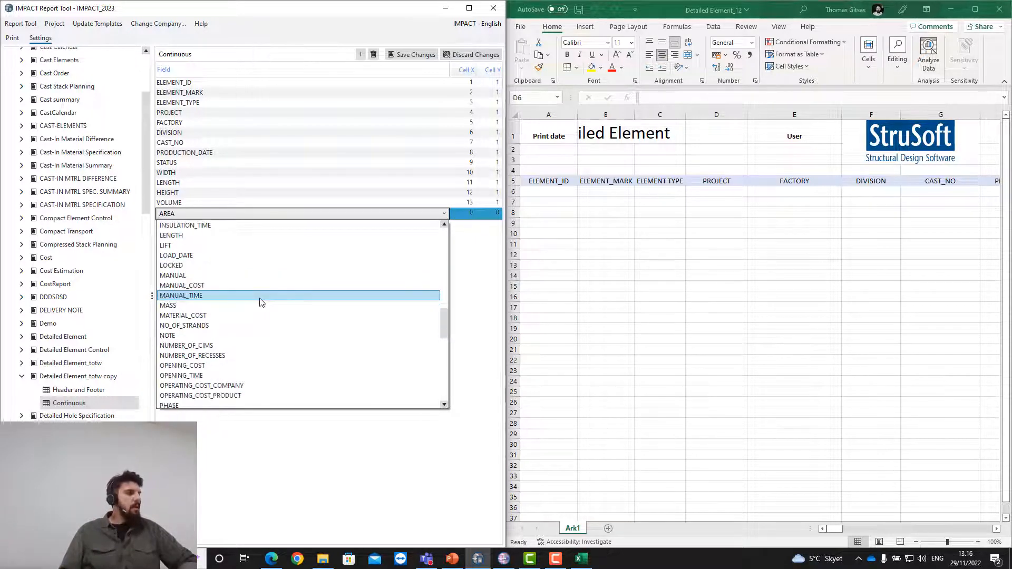
pyautogui.scroll(-1, 273, 308)
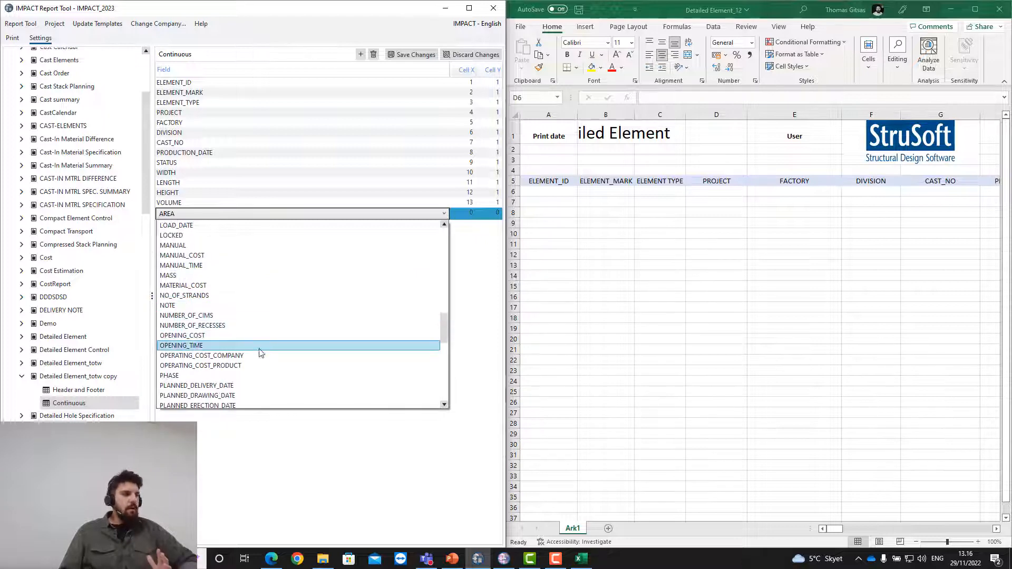
pyautogui.scroll(-2, 258, 334)
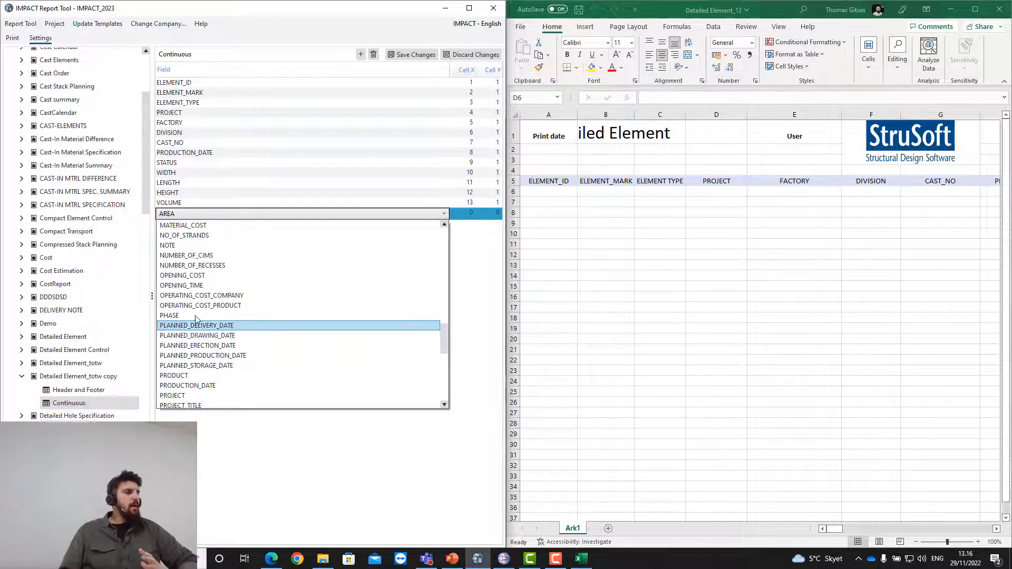
pyautogui.scroll(-3, 302, 320)
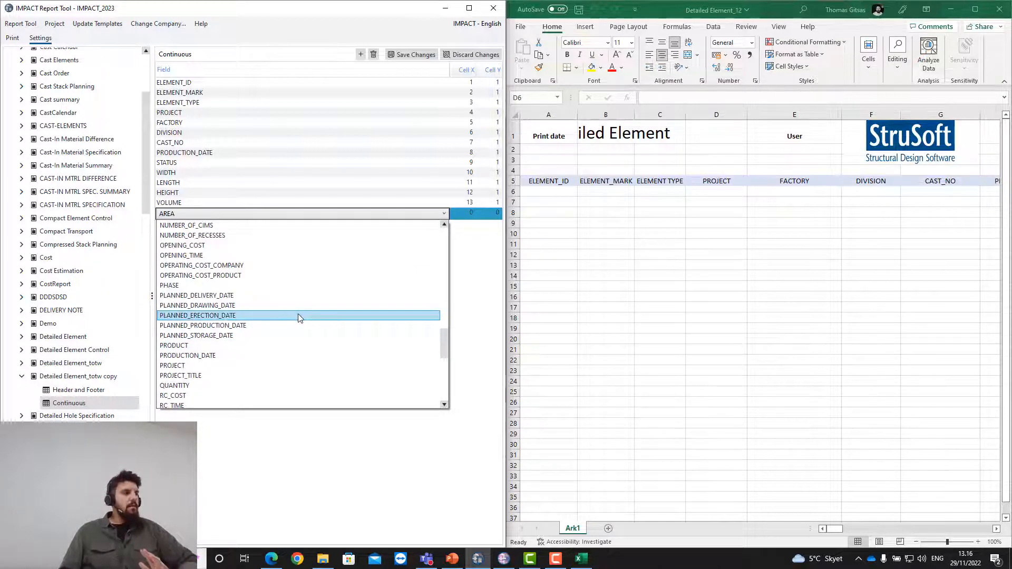
pyautogui.scroll(-4, 298, 317)
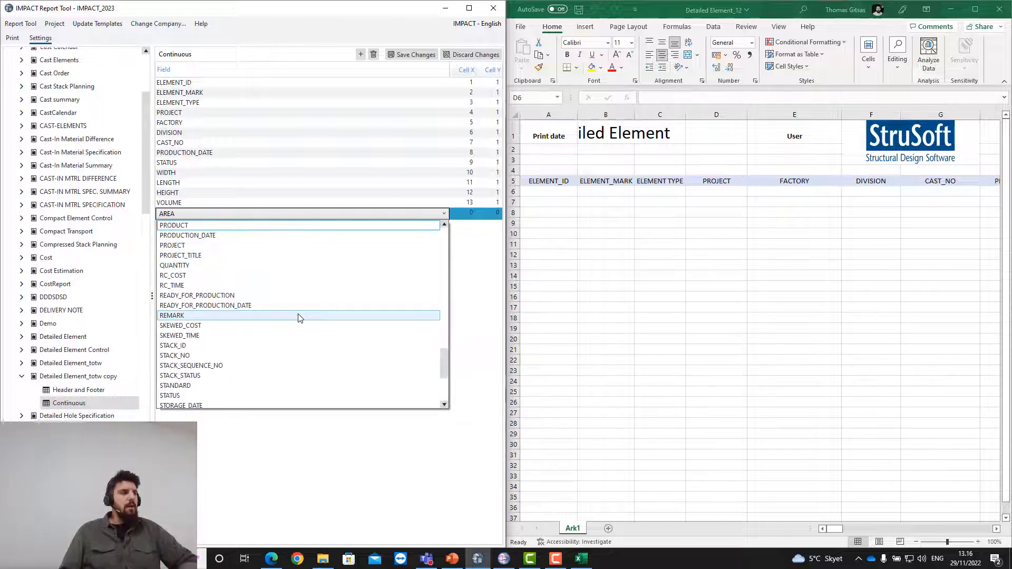